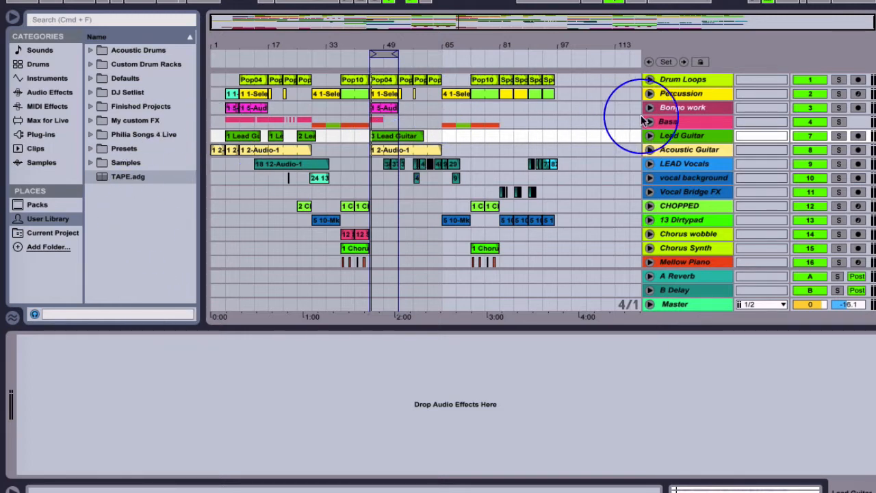
Unfold the Lead Guitar track and add the TAPE.adg effect rack to it.
left_click(677, 139)
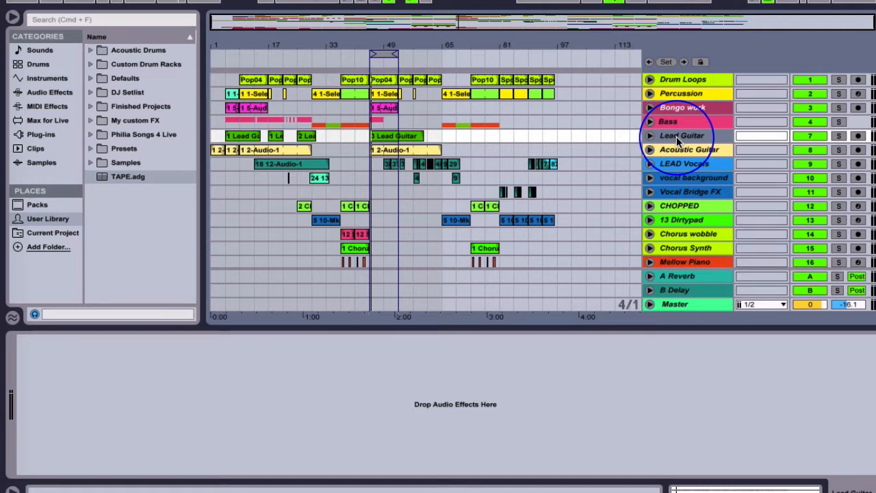
double_click(676, 136)
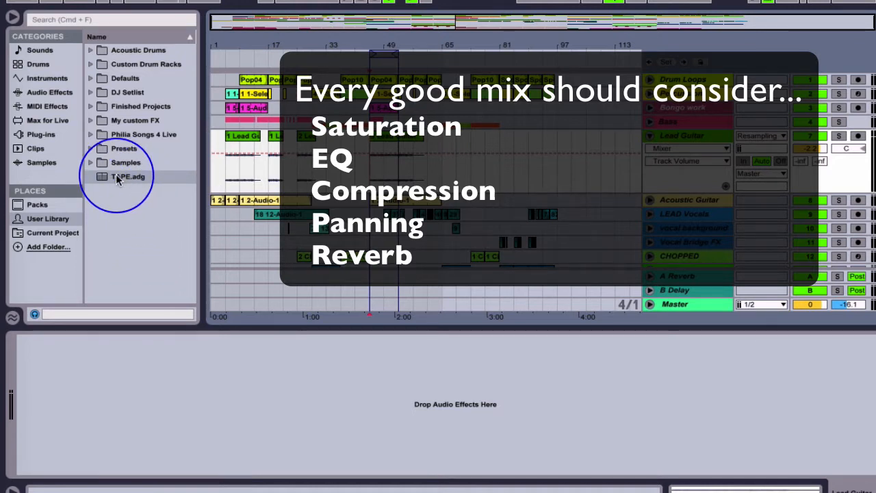
left_click_drag(118, 179, 260, 367)
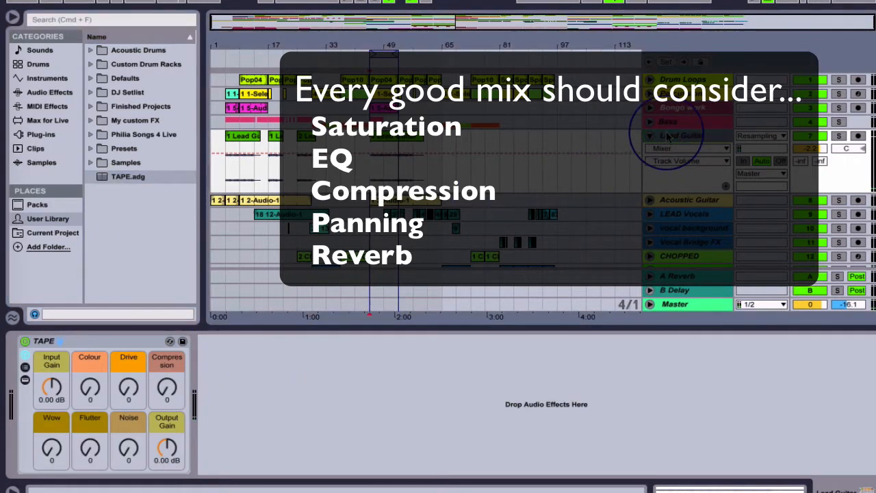
left_click(52, 340)
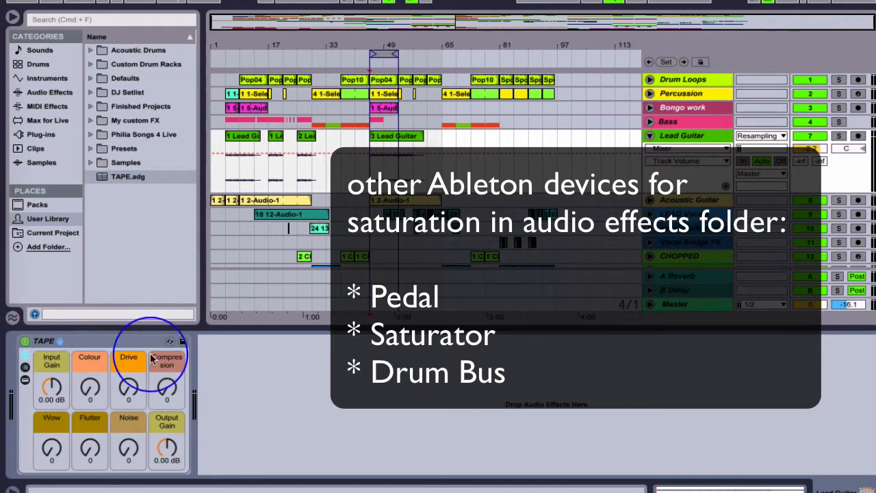
Select the Lead Guitar clip that starts inside the loop region and set the TAPE rack's Input Gain to 5.79 dB.
left_click(380, 137)
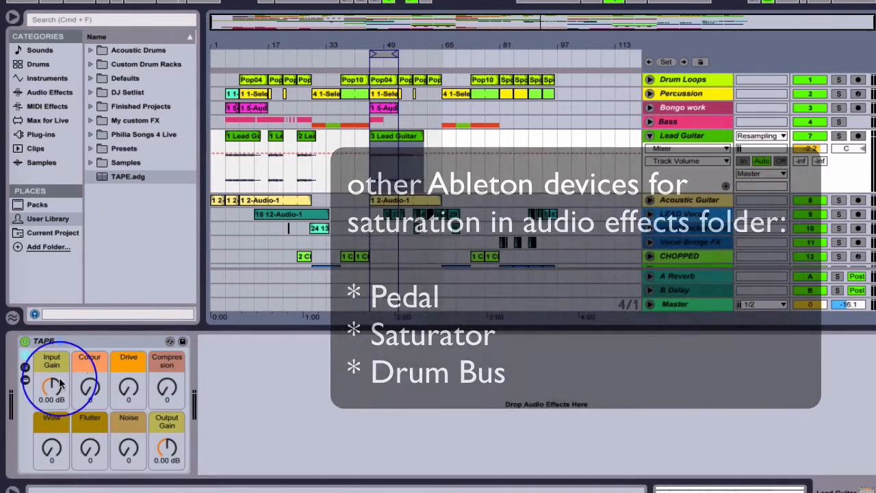
left_click(381, 53)
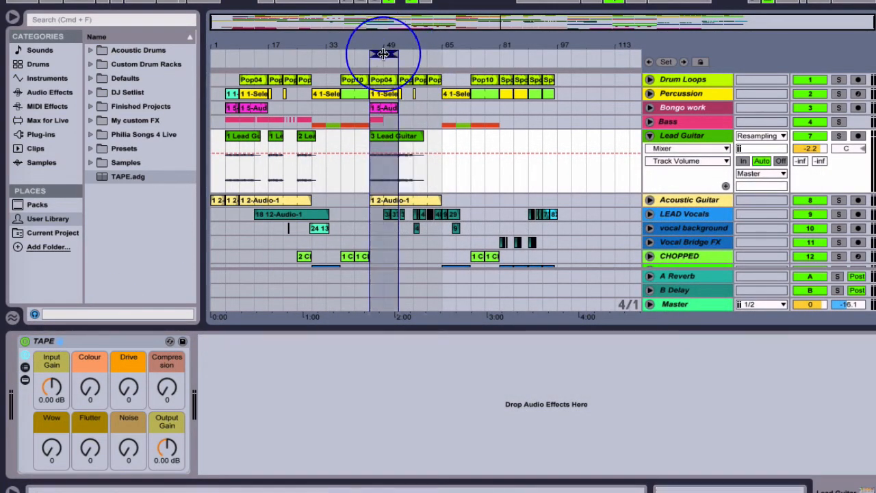
left_click(384, 135)
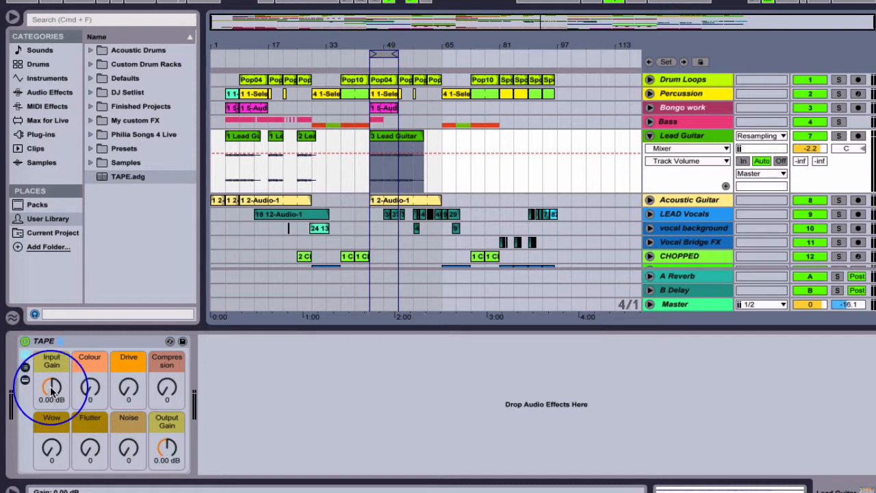
mouse_move(52, 389)
left_mouse_down()
mouse_move(51, 367)
mouse_move(51, 390)
left_mouse_up()
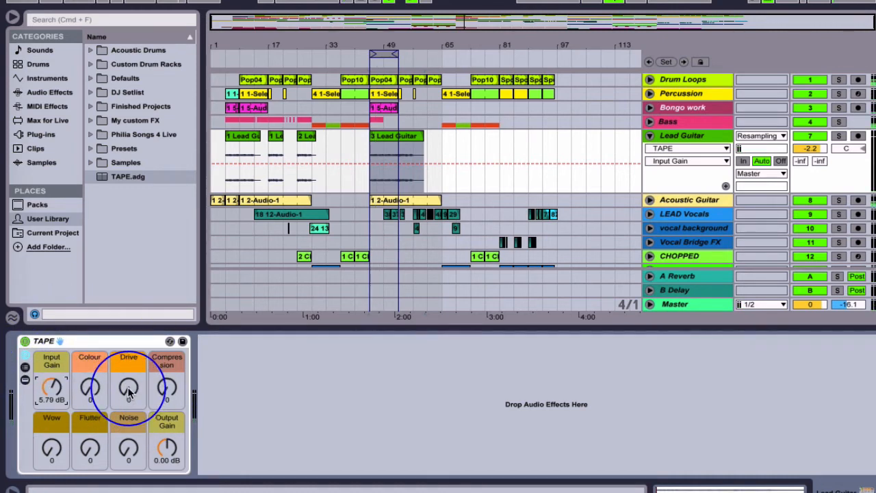
Set the TAPE rack's Drive to 80 and its Output Gain to -4.13 dB.
left_click_drag(129, 390, 128, 390)
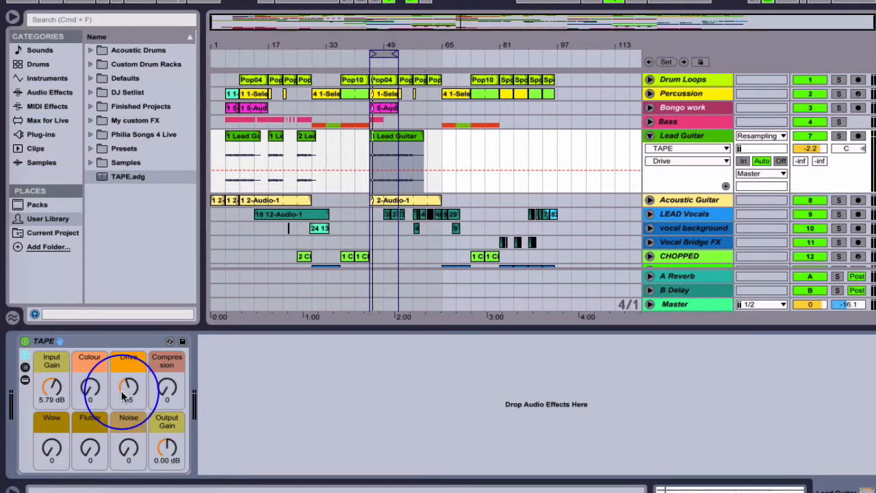
mouse_move(123, 394)
left_mouse_down()
mouse_move(123, 362)
mouse_move(128, 425)
mouse_move(122, 385)
left_mouse_up()
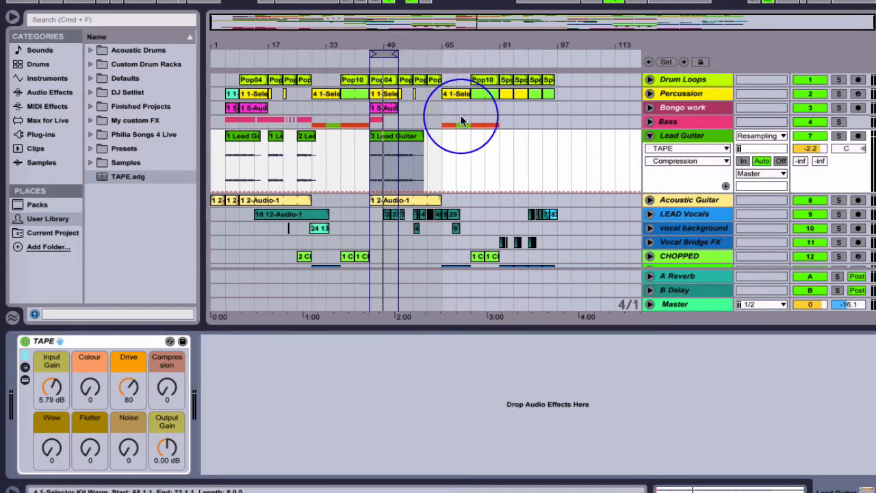
left_click_drag(167, 442, 168, 462)
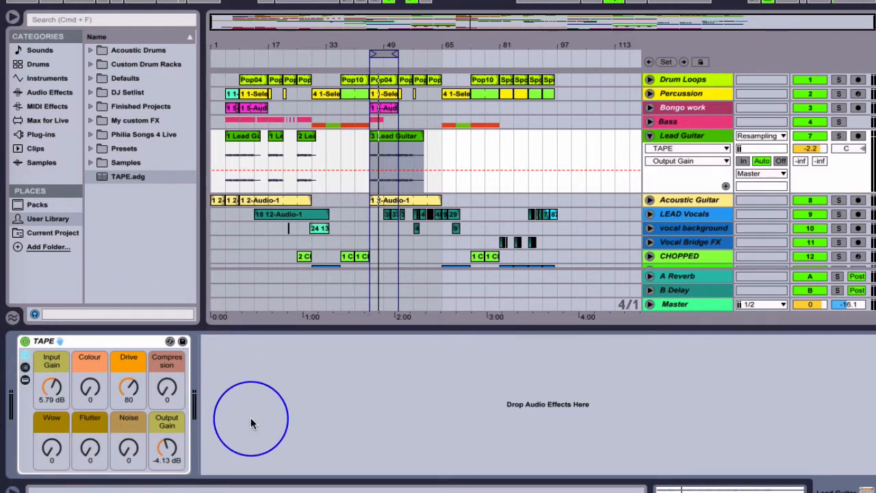
Add EQ Eight after the TAPE rack on the Lead Guitar track and enlarge its expanded frequency display.
left_click(41, 92)
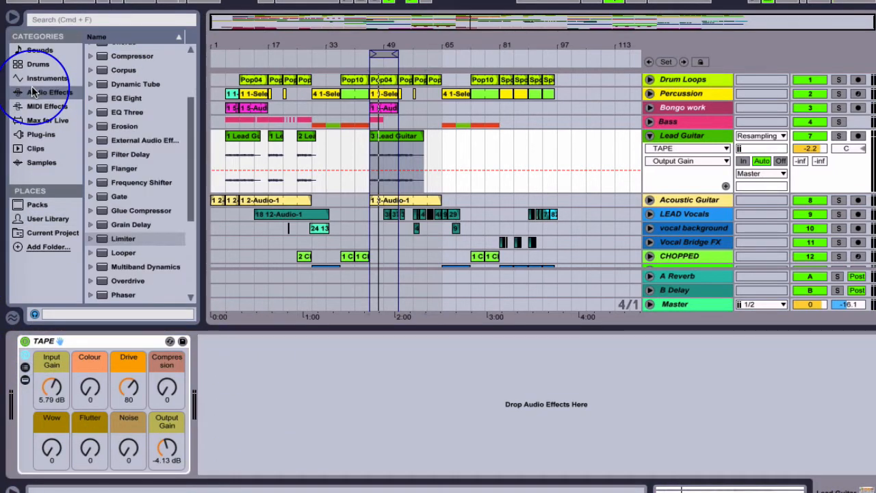
double_click(130, 100)
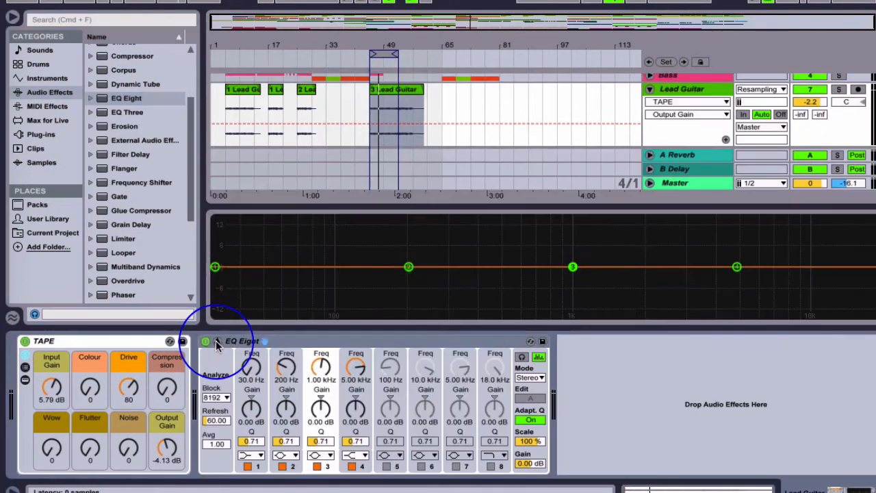
left_click(217, 340)
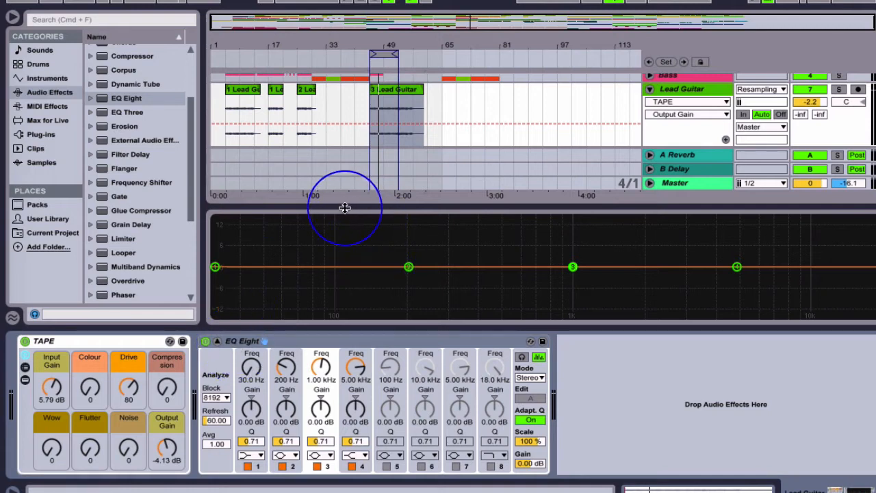
left_click_drag(342, 209, 344, 157)
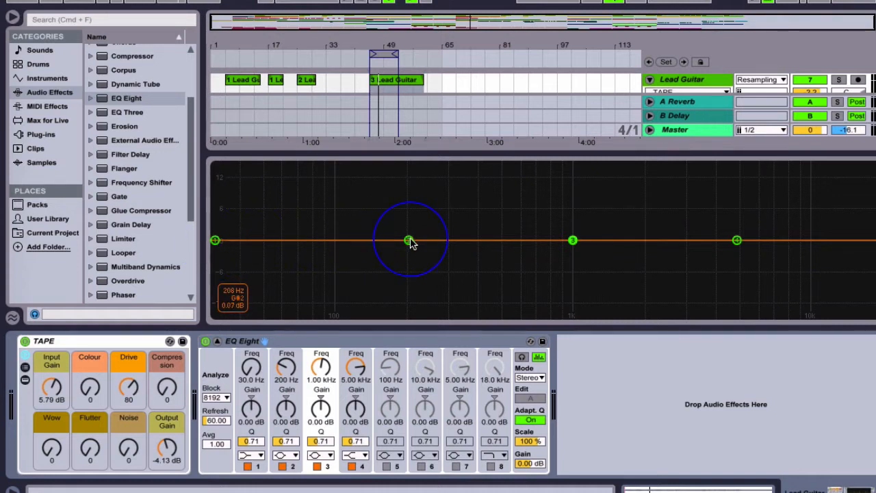
Sweep EQ Eight band 2 as a narrow boost, ending at 317 Hz with 10.4 dB gain and a Q of 2.10.
left_click_drag(410, 240, 444, 187)
left_click_drag(282, 449, 282, 440)
left_click(436, 192)
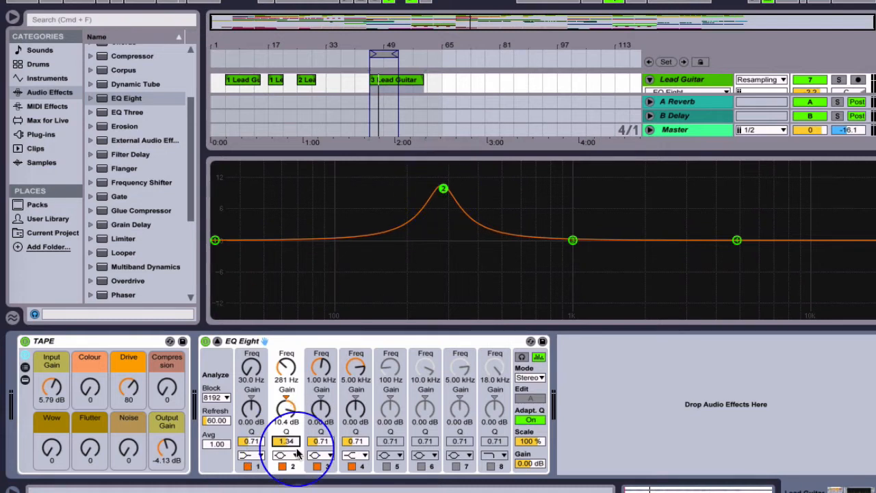
mouse_move(285, 370)
left_mouse_down()
mouse_move(287, 345)
mouse_move(287, 373)
left_mouse_up()
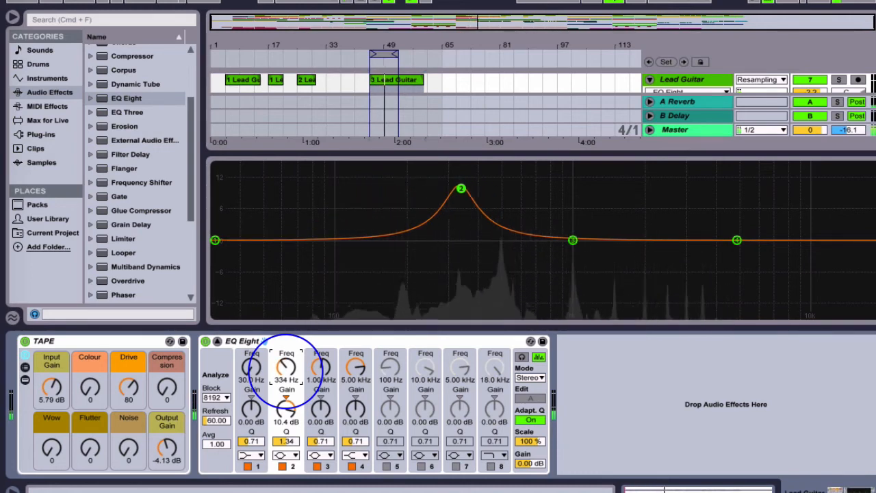
left_click_drag(286, 371, 286, 373)
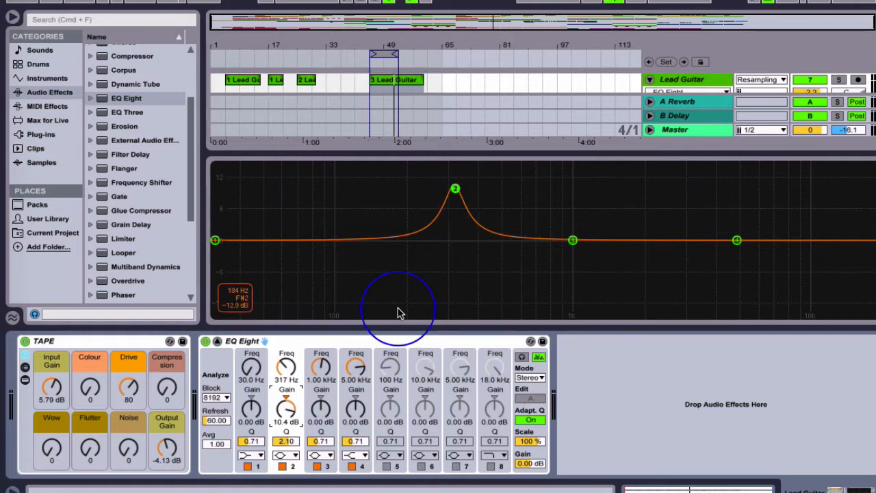
Turn the 317 Hz boost on band 2 into a cut of -2.86 dB with a Q of 2.37.
left_click_drag(286, 413, 286, 426)
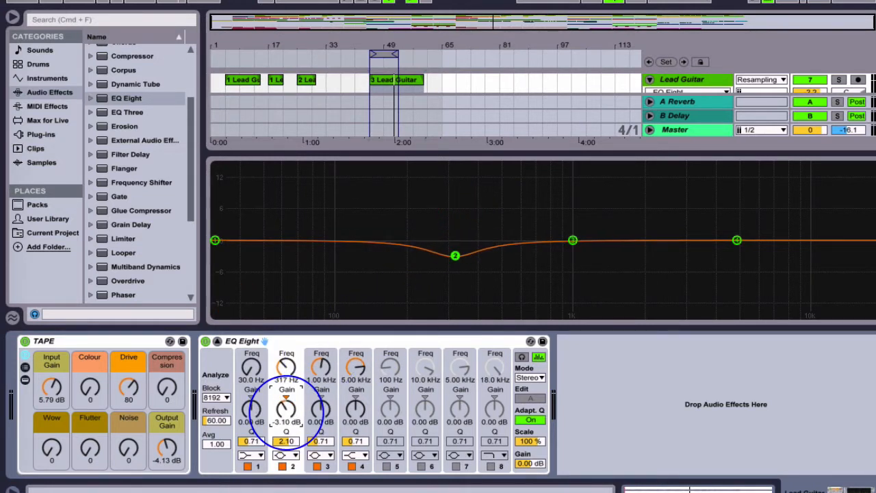
left_click_drag(286, 410, 286, 446)
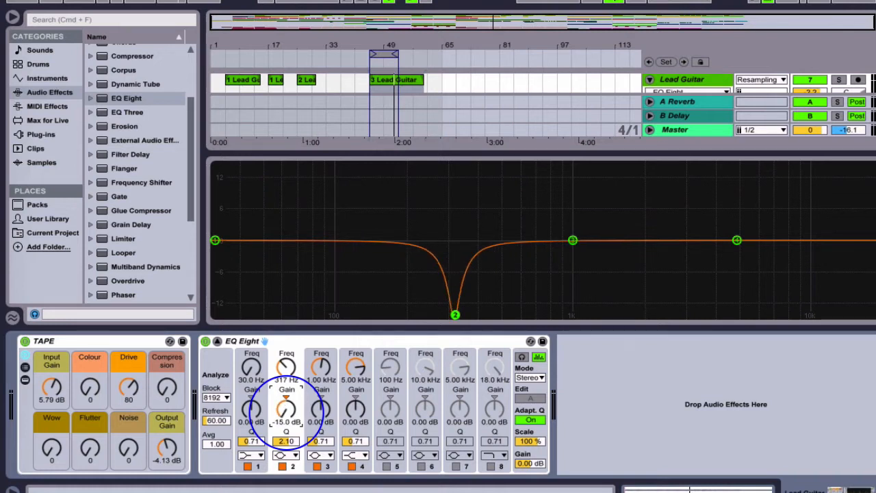
mouse_move(286, 410)
left_mouse_down()
mouse_move(286, 380)
mouse_move(286, 438)
mouse_move(286, 383)
mouse_move(286, 414)
left_mouse_up()
Reduce the low end with the band 1 low shelf at 113 Hz and -7.57 dB.
left_click_drag(214, 241, 306, 278)
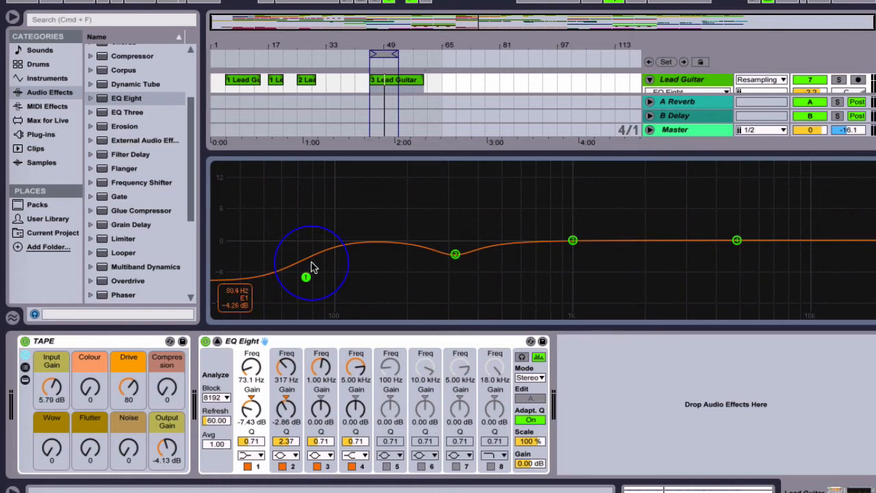
left_click_drag(306, 277, 316, 281)
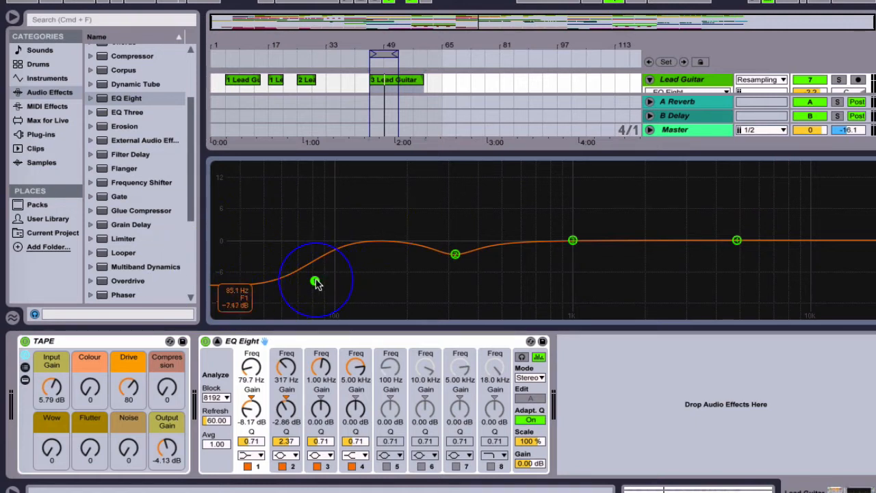
left_click_drag(315, 280, 350, 278)
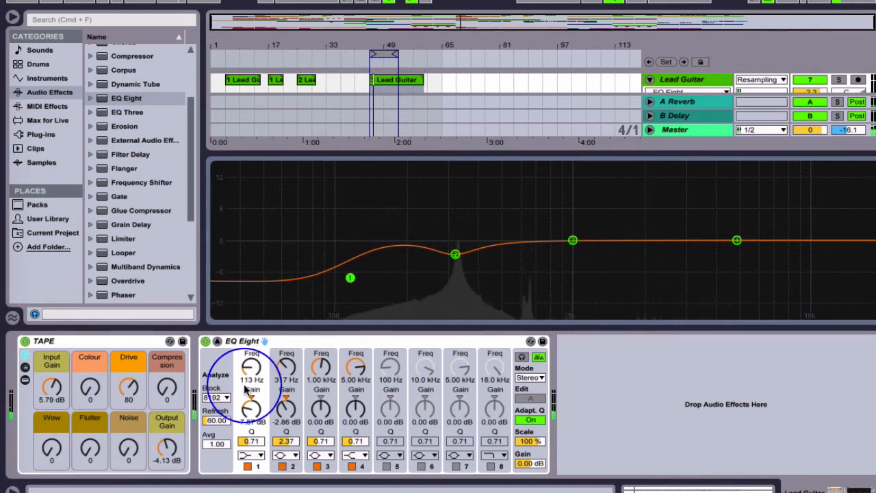
Change EQ band 1 to a low-cut filter at 169 Hz and collapse the enlarged frequency display.
left_click(247, 455)
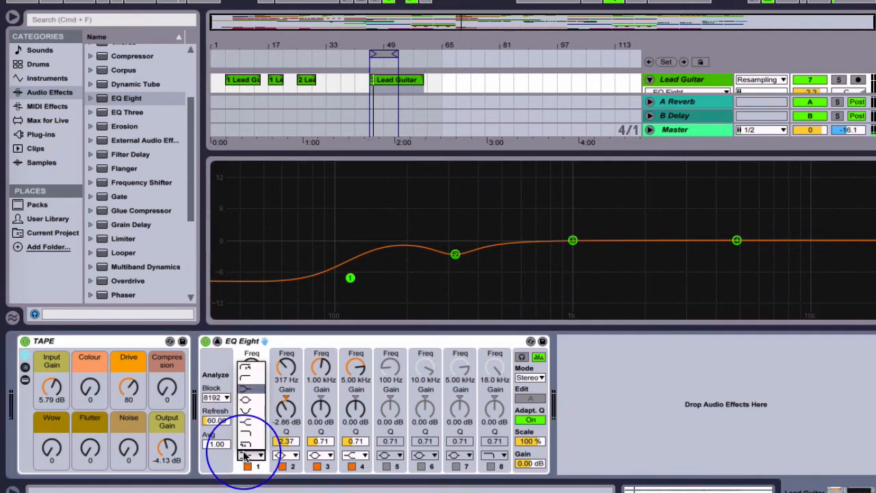
left_click(245, 377)
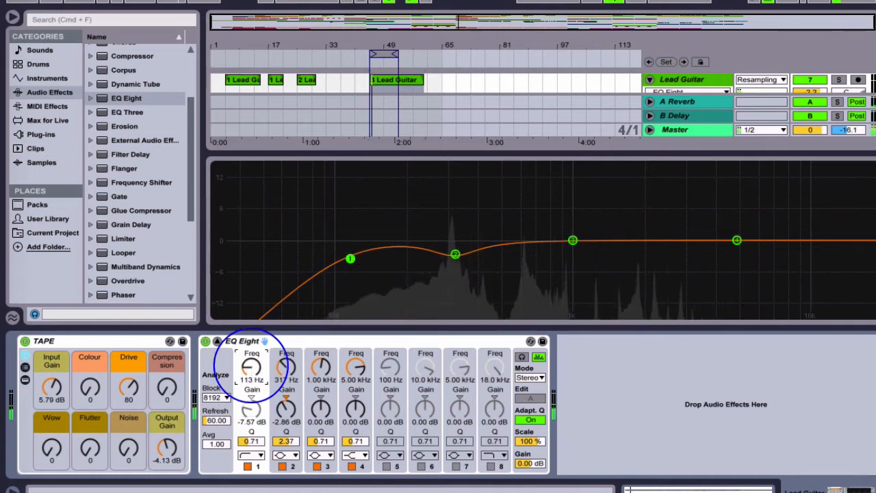
left_click_drag(251, 369, 251, 398)
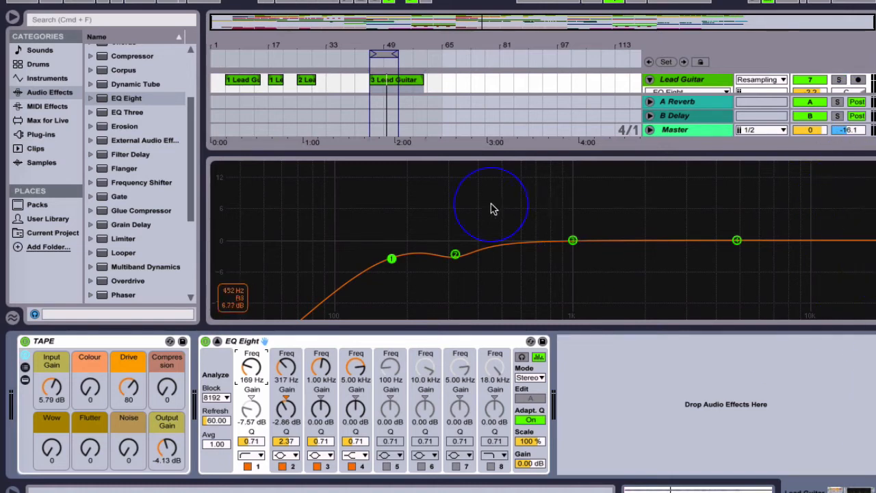
double_click(341, 154)
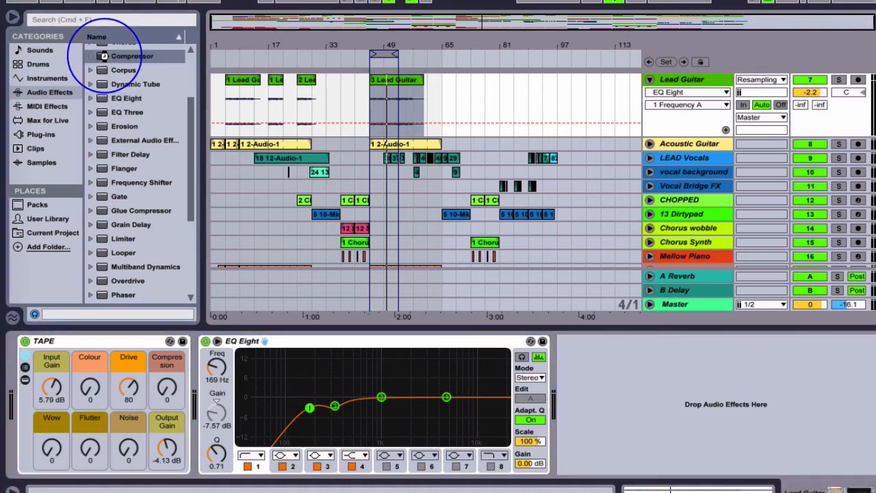
Add a Compressor after EQ Eight on the Lead Guitar track and set its ratio to 6.00 : 1.
double_click(113, 56)
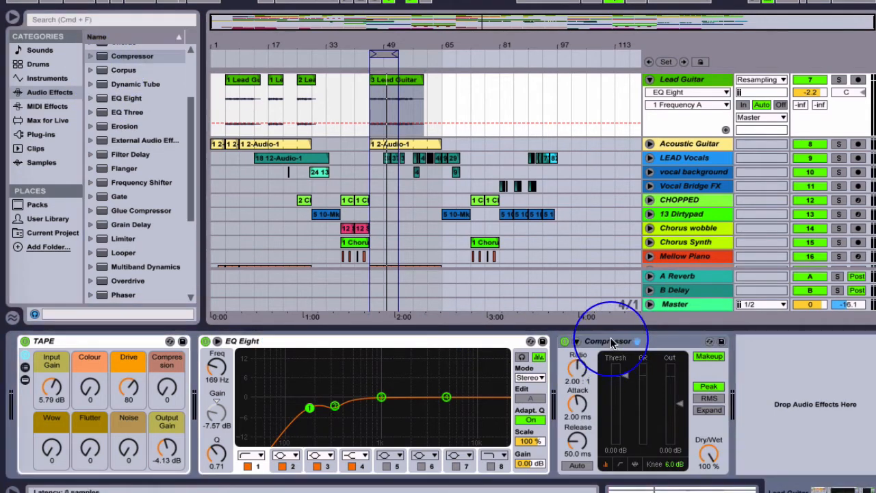
left_click(580, 369)
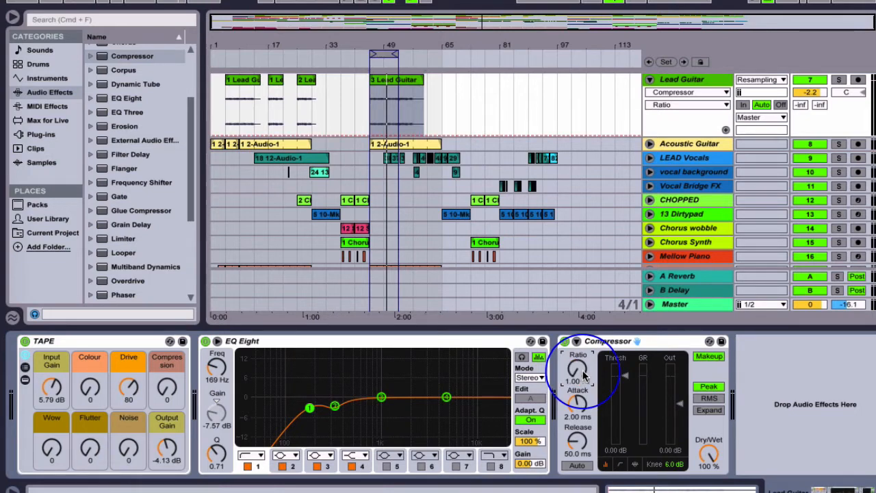
type("2")
key("Return")
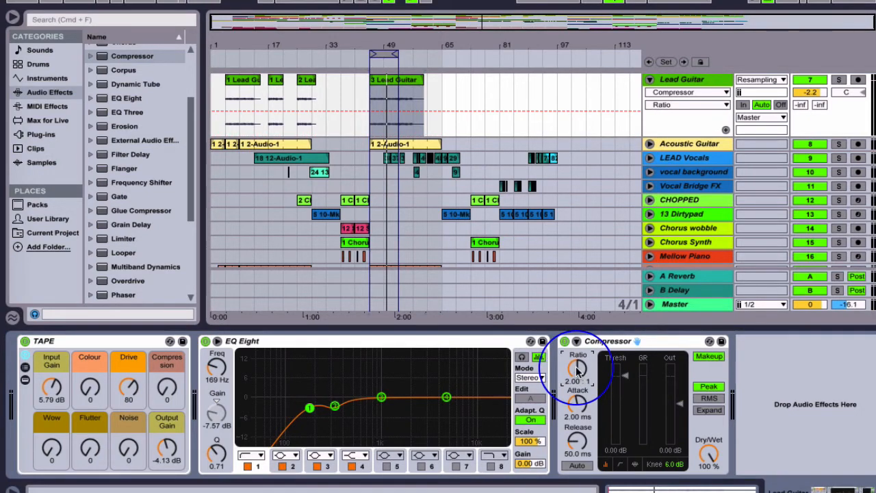
key("Return")
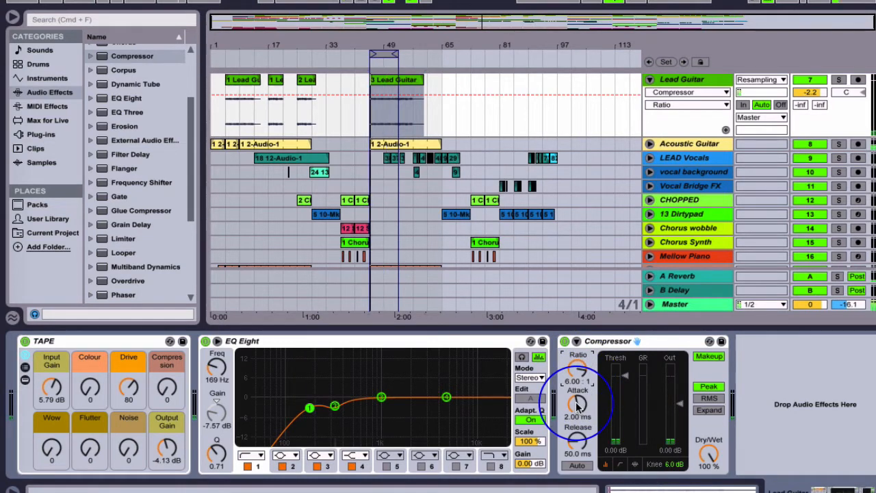
Set the Compressor's attack to 21.5 ms and turn on its automatic release.
left_click_drag(576, 406, 578, 400)
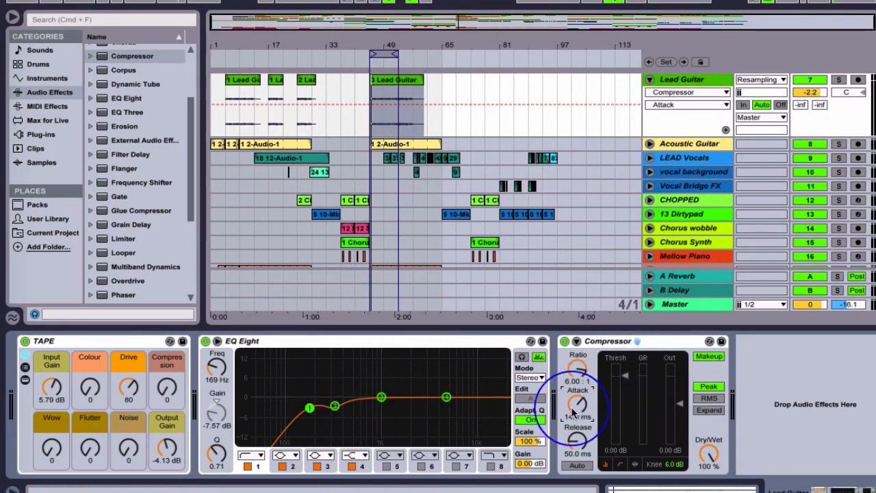
left_click_drag(579, 406, 578, 403)
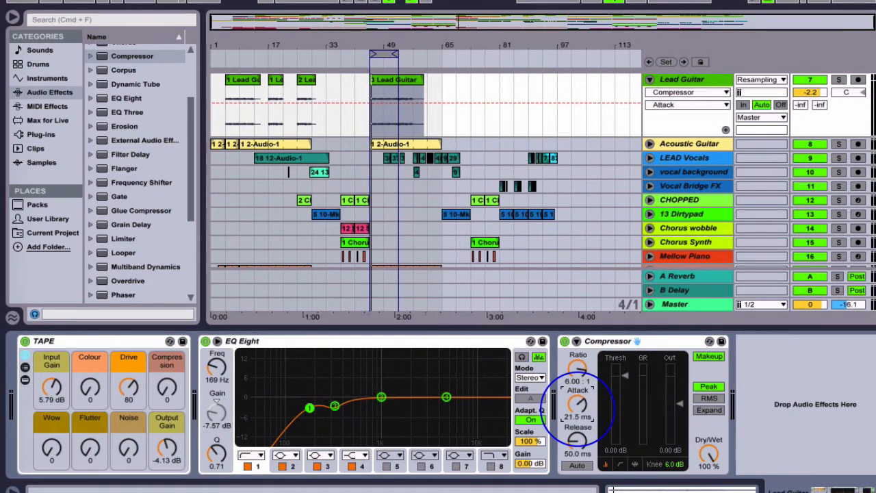
left_click(577, 466)
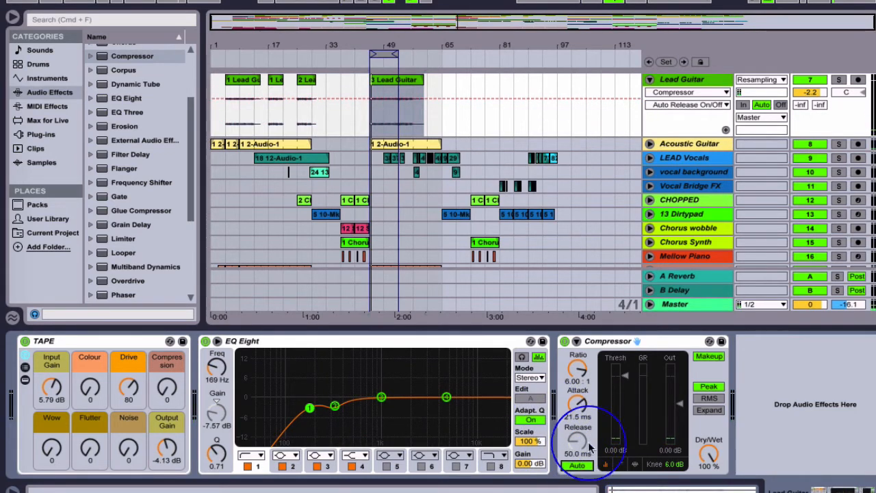
Turn off the Compressor's automatic makeup gain and lower its threshold to -33.1 dB during playback.
left_click_drag(624, 376, 623, 373)
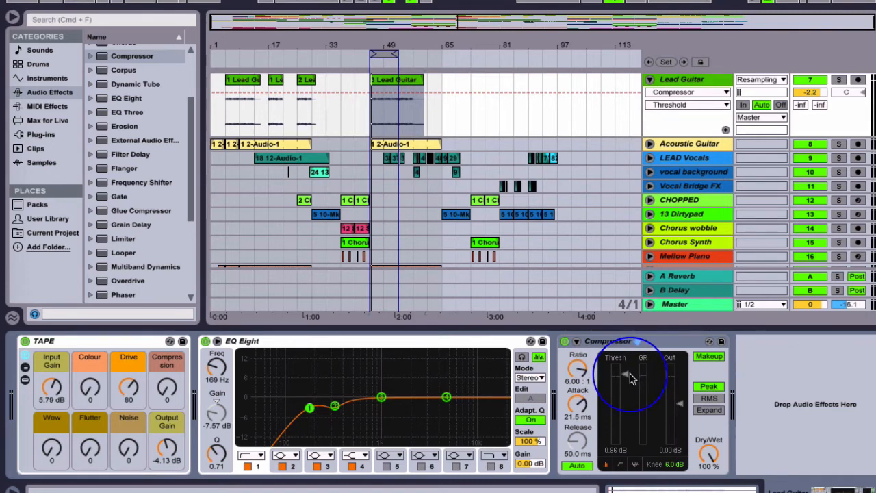
key("space")
left_click_drag(630, 380, 627, 413)
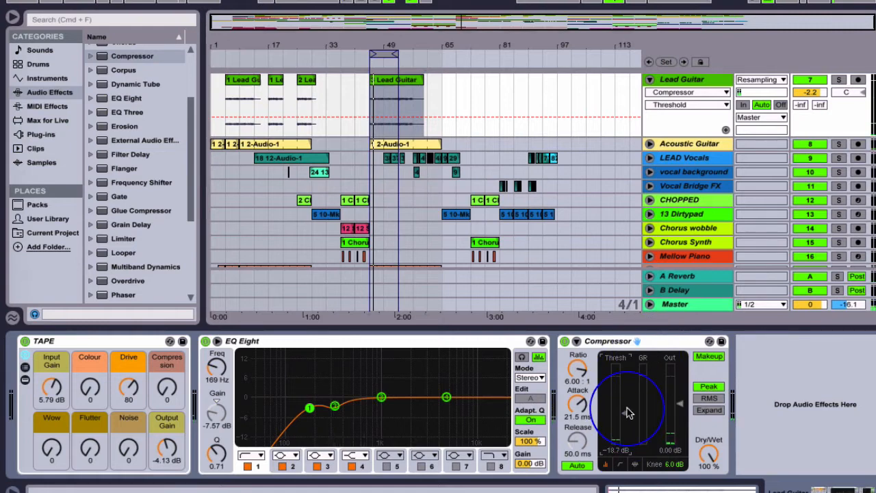
left_click(709, 357)
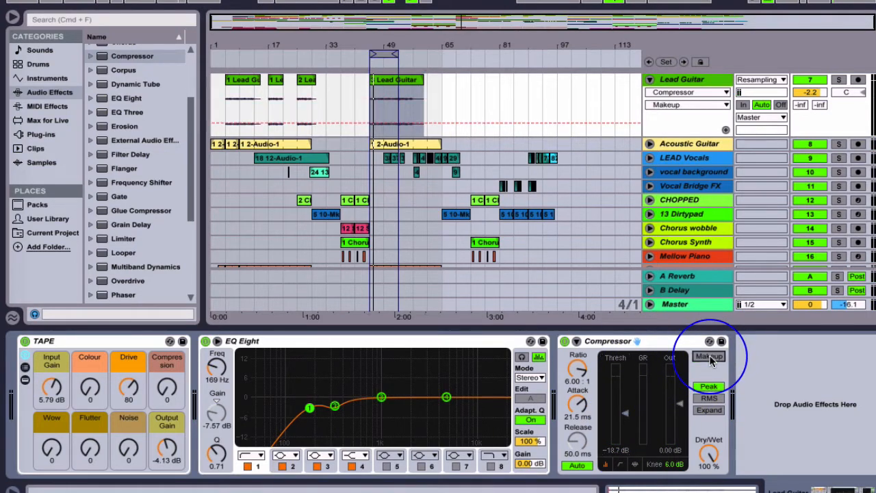
left_click_drag(622, 414, 621, 410)
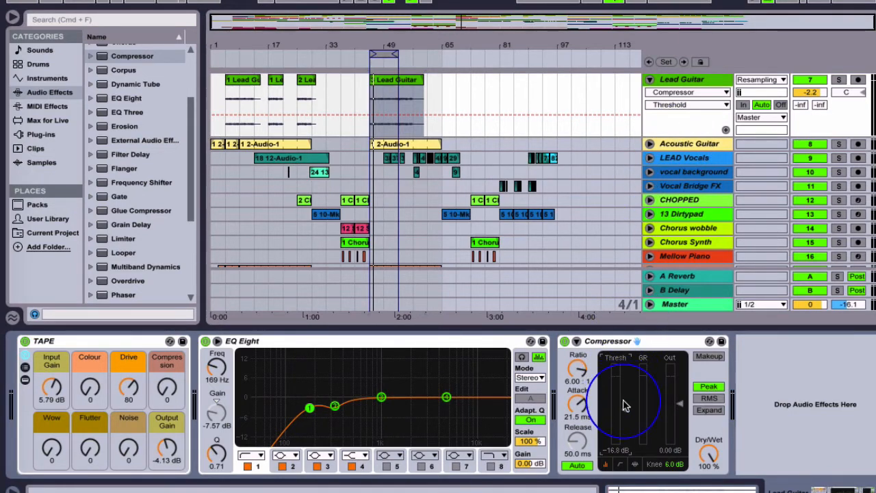
left_click_drag(624, 409, 625, 427)
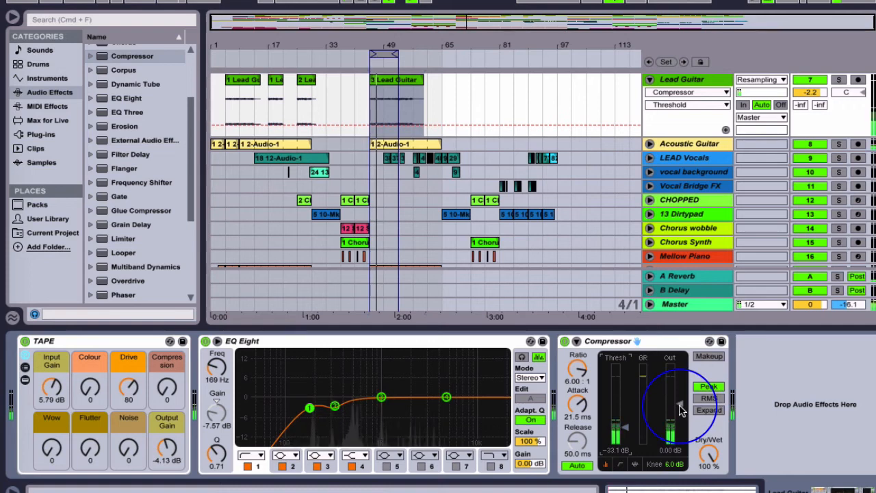
Raise the Compressor's output gain to 1.65 dB and stop playback.
mouse_move(681, 411)
left_mouse_down()
mouse_move(681, 399)
mouse_move(681, 428)
mouse_move(681, 403)
left_mouse_up()
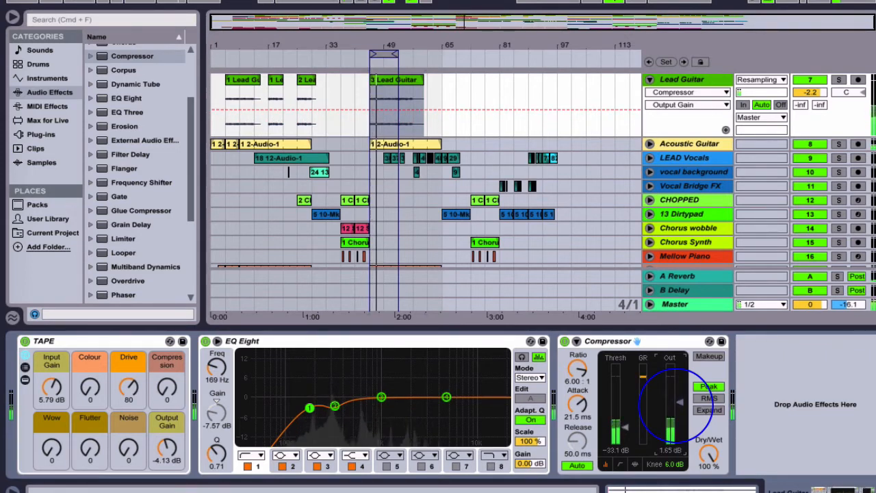
left_click_drag(679, 403, 680, 402)
key("space")
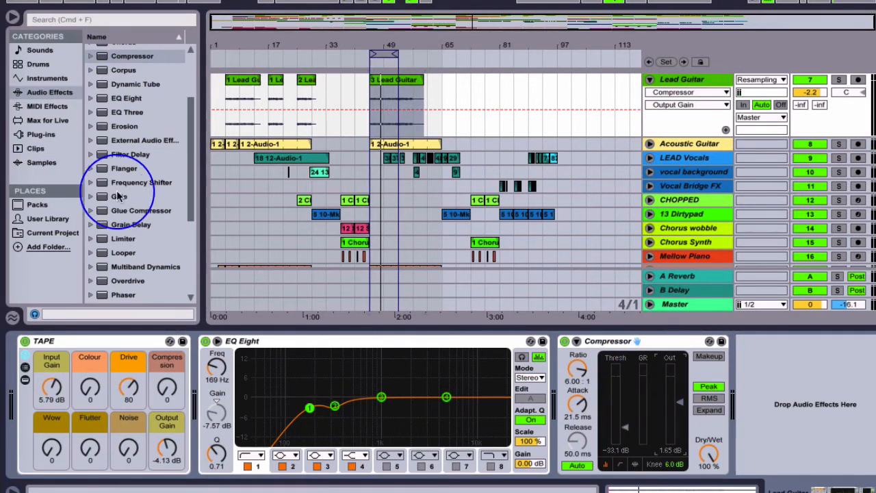
Add a second EQ Eight after the Compressor on the Lead Guitar track.
scroll(134, 226, "up", 5)
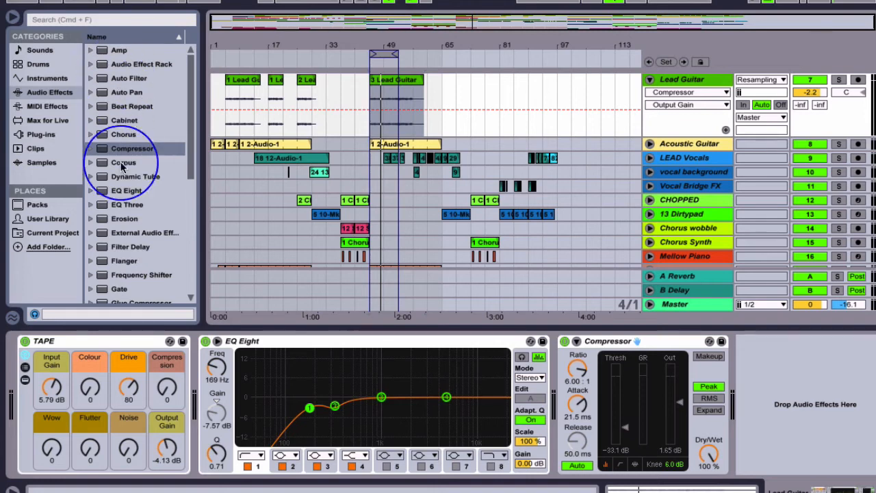
double_click(119, 191)
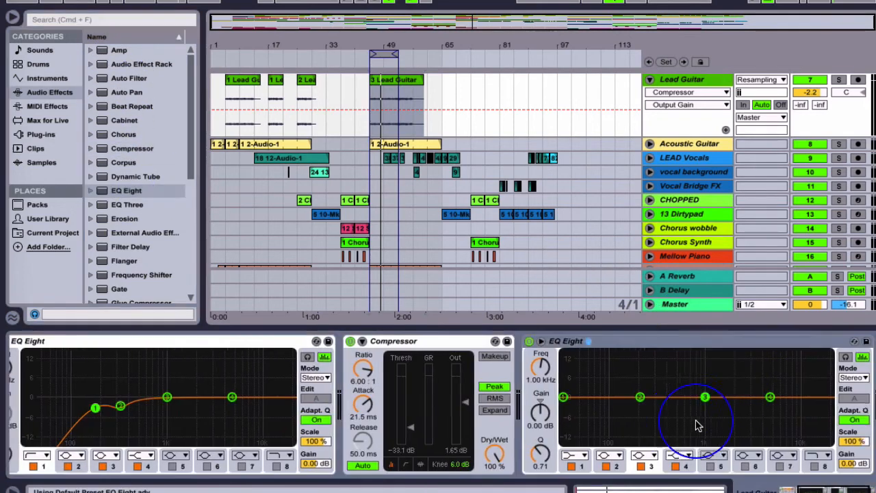
scroll(698, 425, "left", 5)
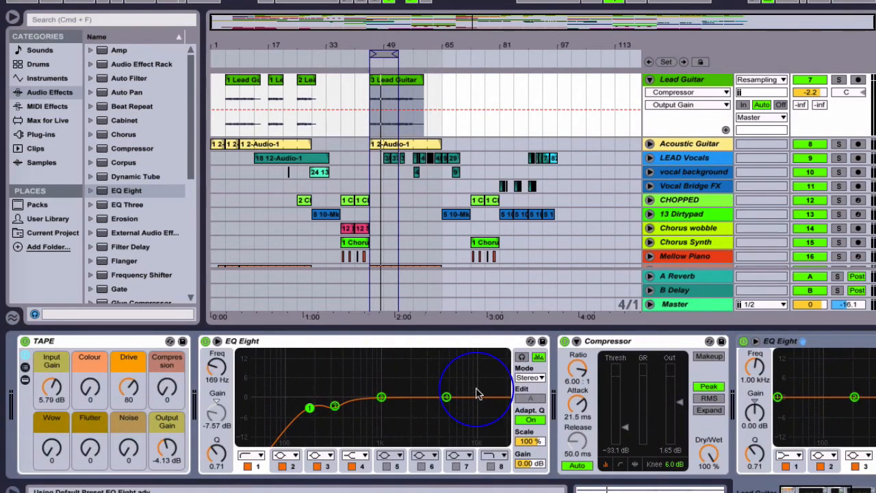
scroll(478, 394, "right", 5)
scroll(478, 393, "right", 1)
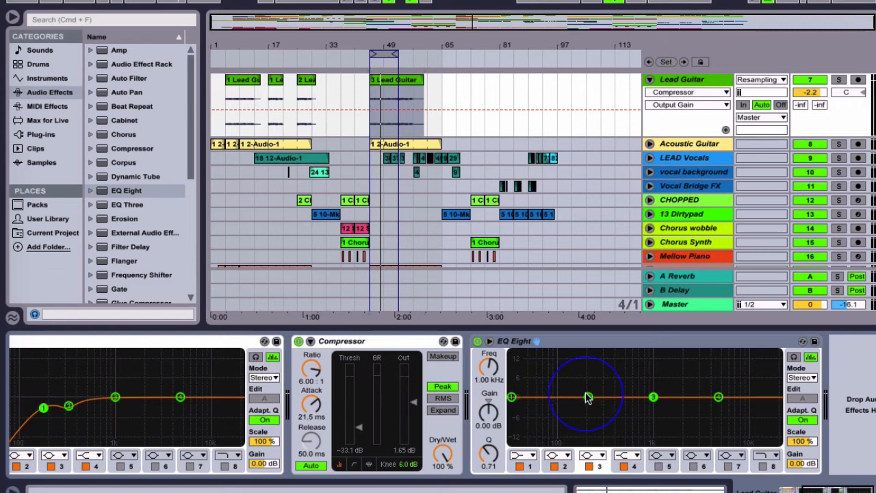
Review the order of the device chain from TAPE through the first EQ Eight and Compressor to the second EQ Eight.
left_click(513, 398)
scroll(163, 416, "left", 5)
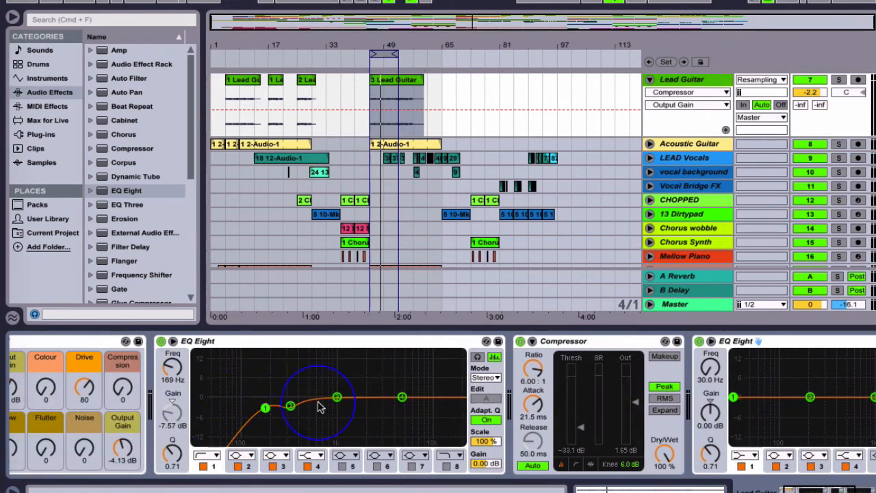
mouse_move(337, 396)
left_mouse_down()
mouse_move(349, 366)
mouse_move(338, 402)
left_mouse_up()
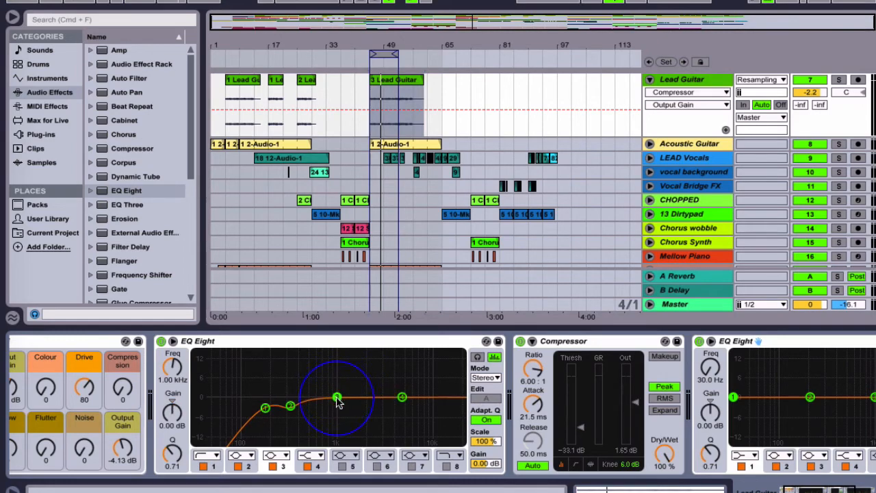
scroll(488, 404, "left", 2)
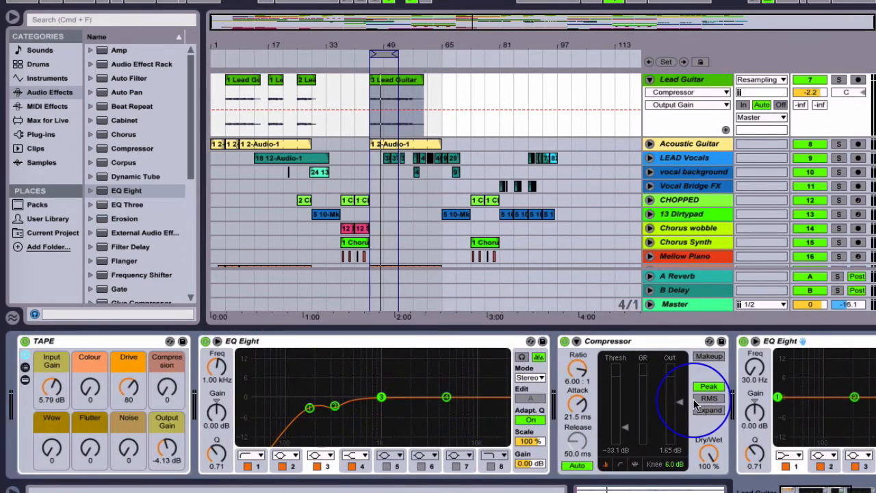
scroll(694, 404, "right", 5)
scroll(694, 404, "left", 5)
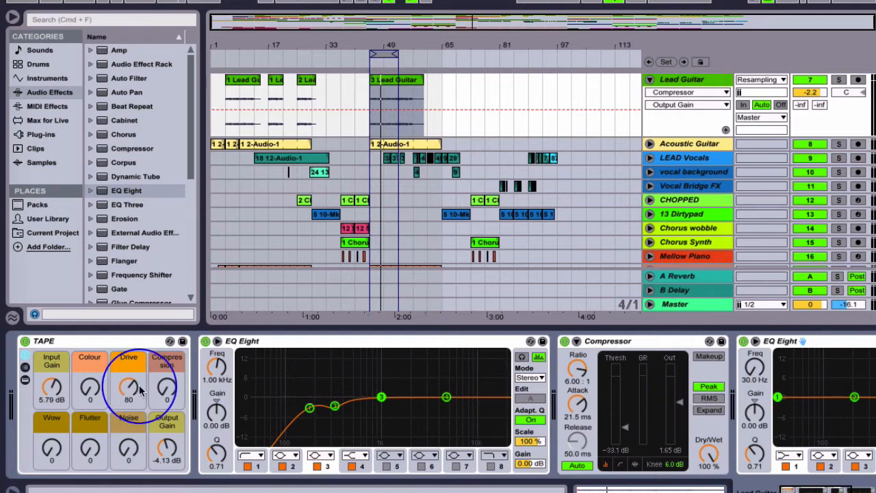
left_click(61, 339)
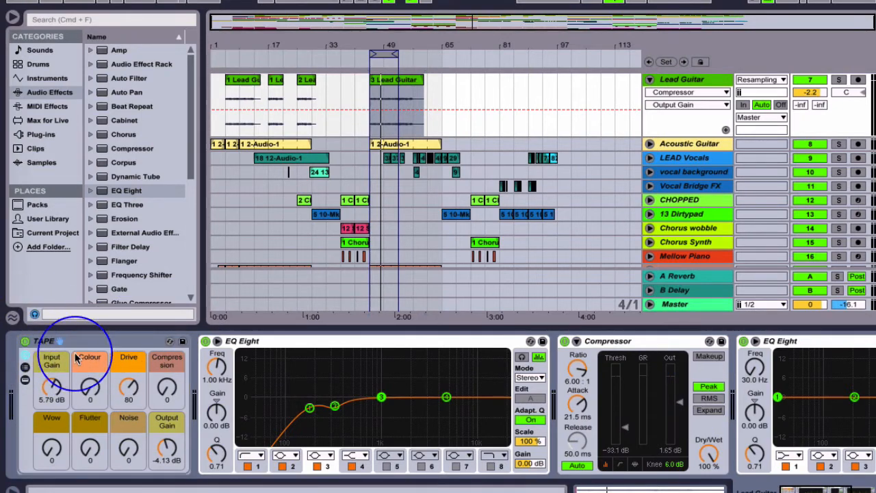
left_click(264, 343)
scroll(566, 335, "right", 5)
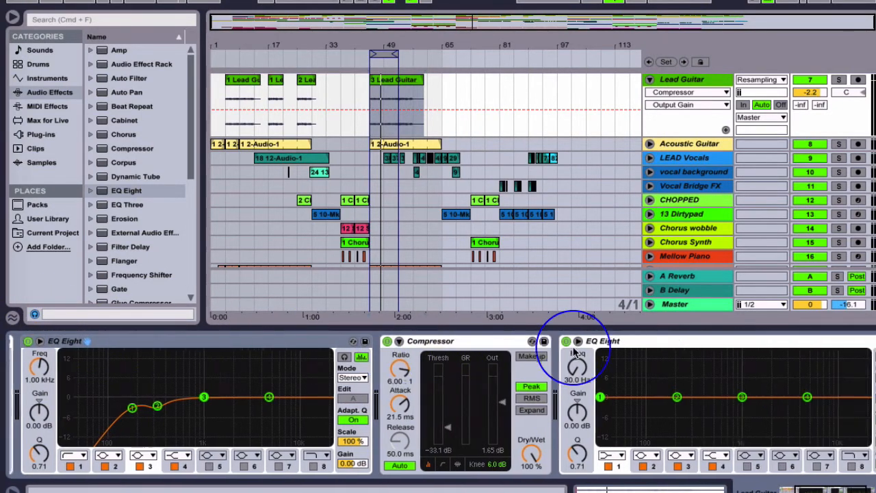
Boost band 2 at 232 Hz by 2.85 dB with Q 0.93 and band 3 at 1.29 kHz by 3.84 dB in the second EQ Eight.
left_click(525, 343)
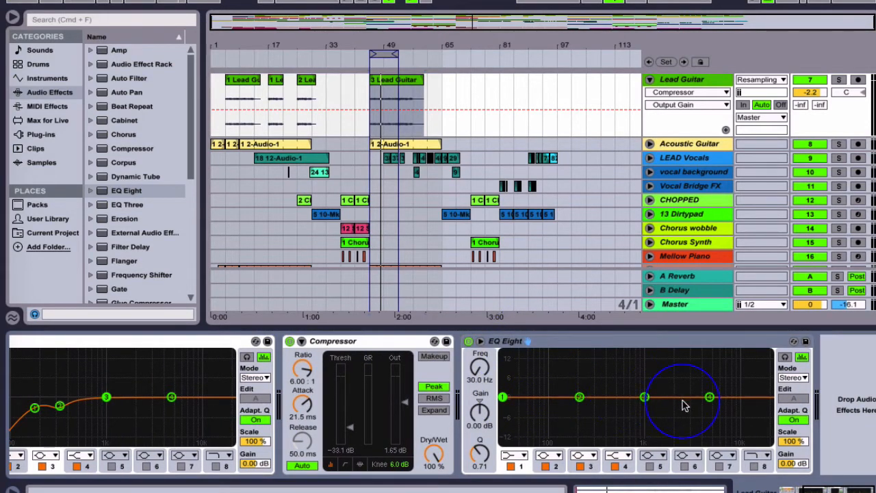
left_click_drag(709, 396, 655, 387)
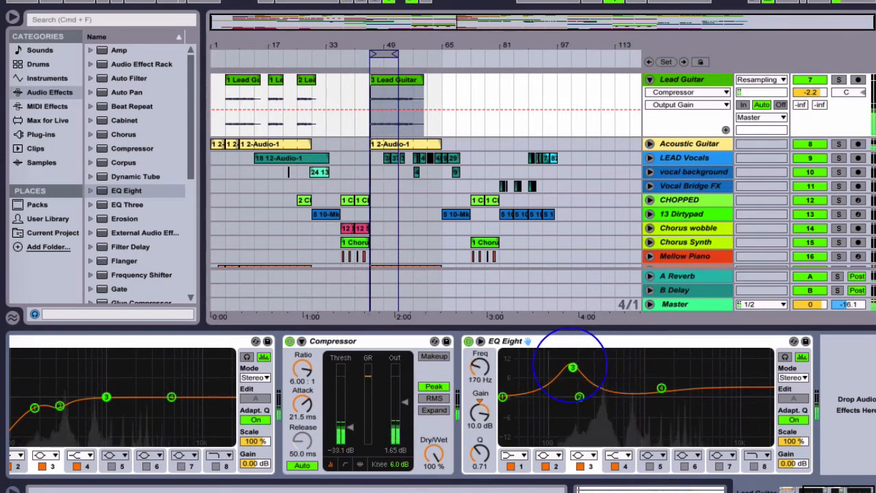
left_click_drag(572, 368, 619, 381)
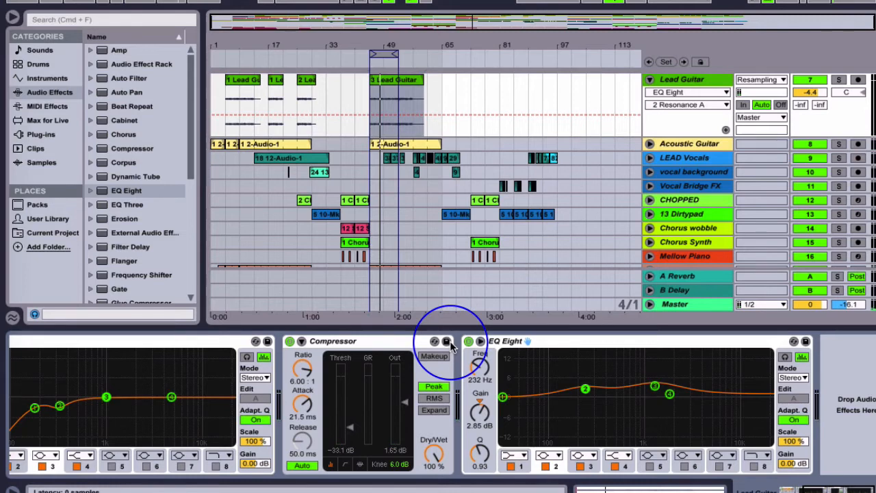
Compare the two equalizers and audition the second EQ Eight's band 2 and band 3 boosts by switching them off and on.
scroll(450, 346, "left", 5)
scroll(450, 345, "right", 5)
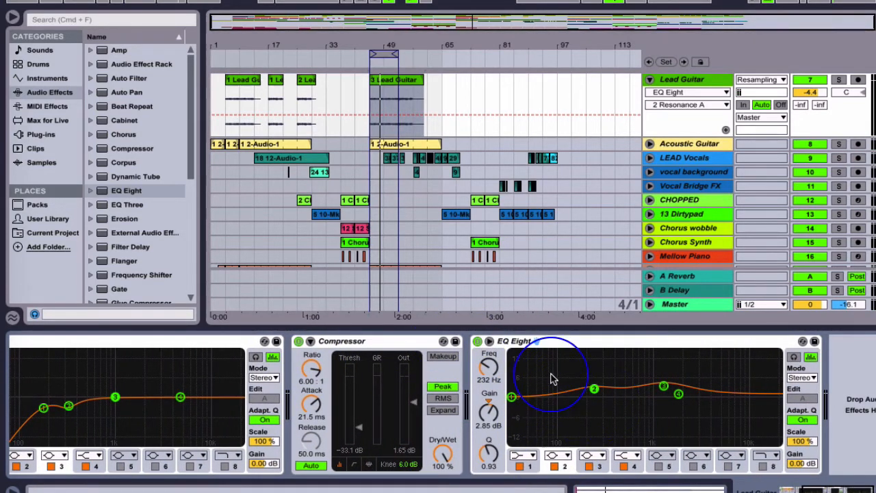
scroll(298, 362, "left", 5)
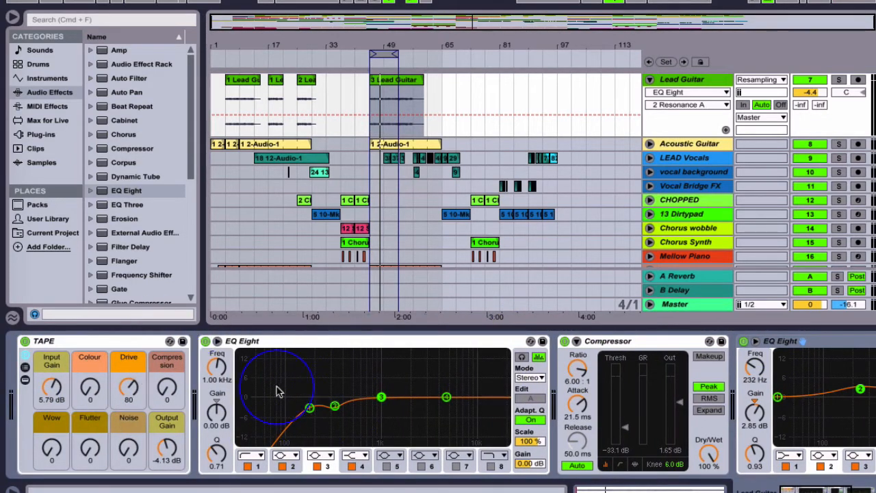
scroll(288, 383, "right", 5)
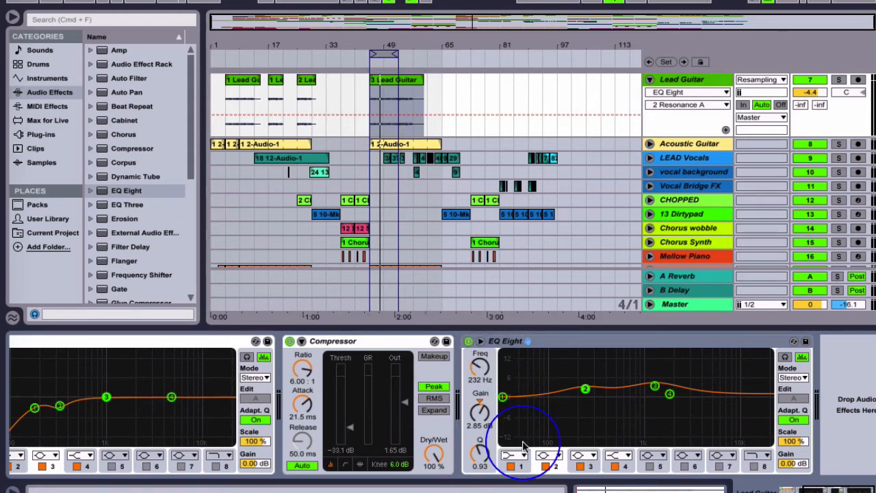
left_click(547, 467)
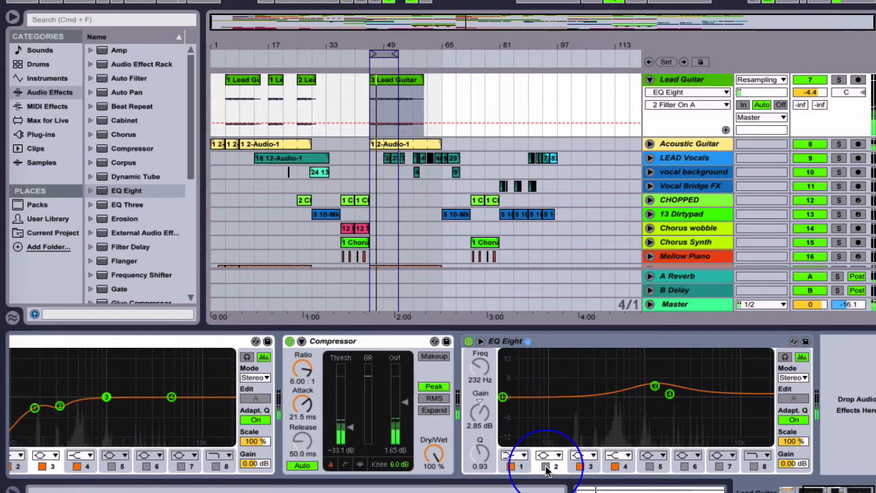
left_click(547, 467)
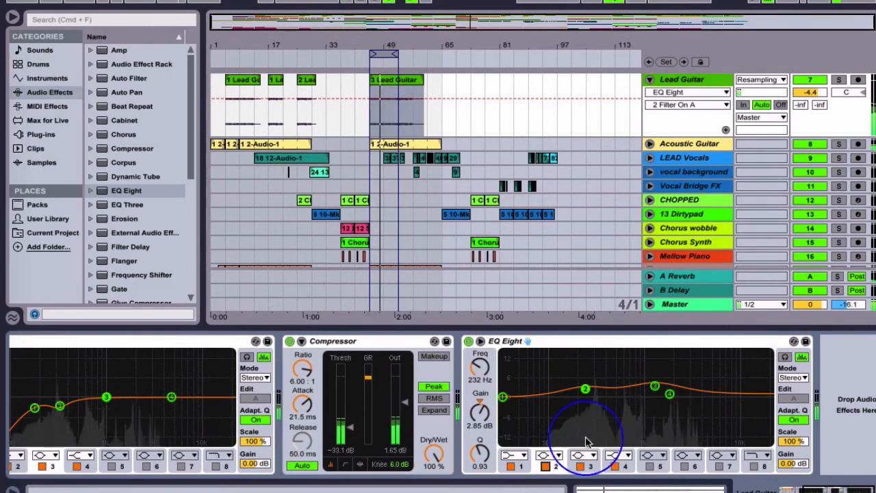
left_click(654, 387)
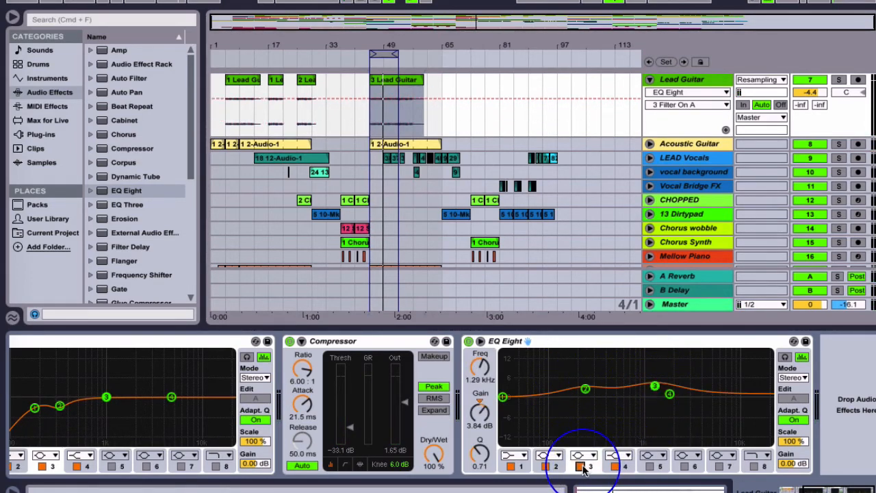
Bypass and re-enable the whole second EQ Eight during playback to compare the guitar with and without it.
left_click(469, 341)
left_click(468, 340)
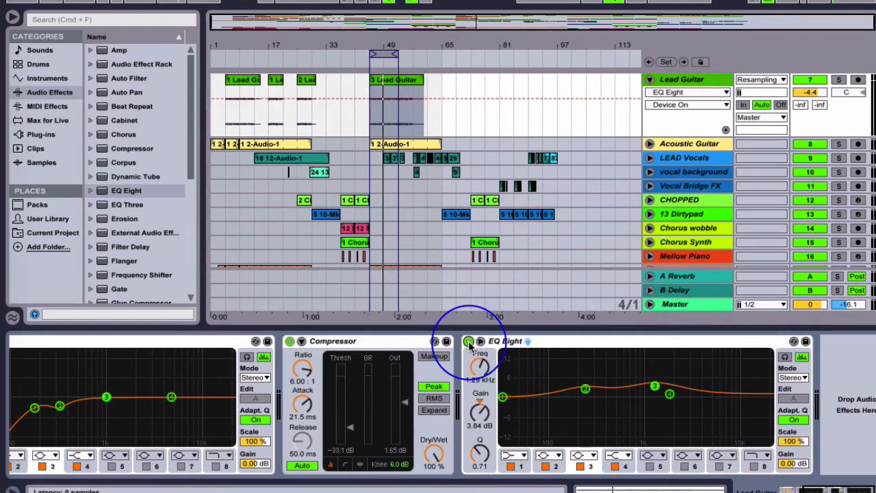
left_click(469, 340)
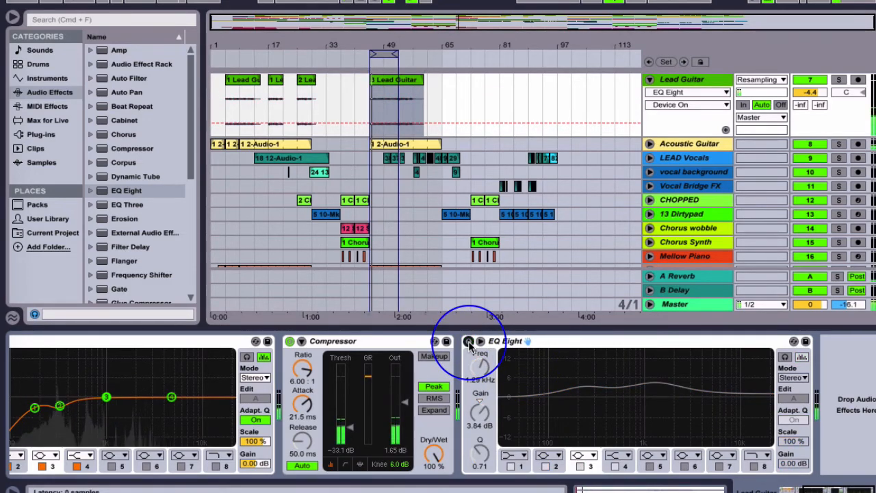
left_click(468, 341)
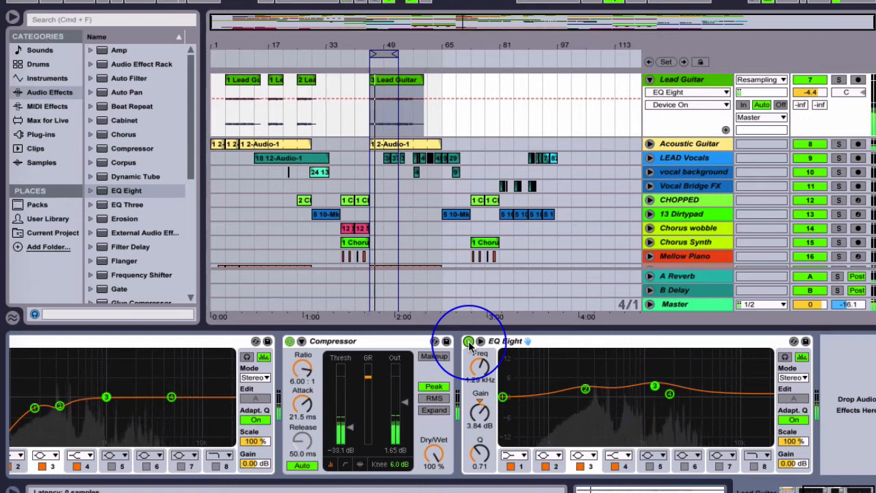
left_click(469, 341)
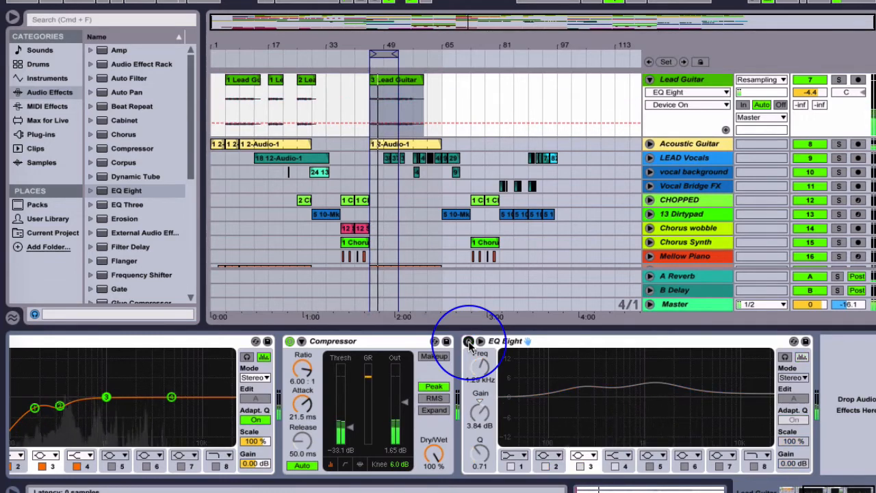
left_click(469, 341)
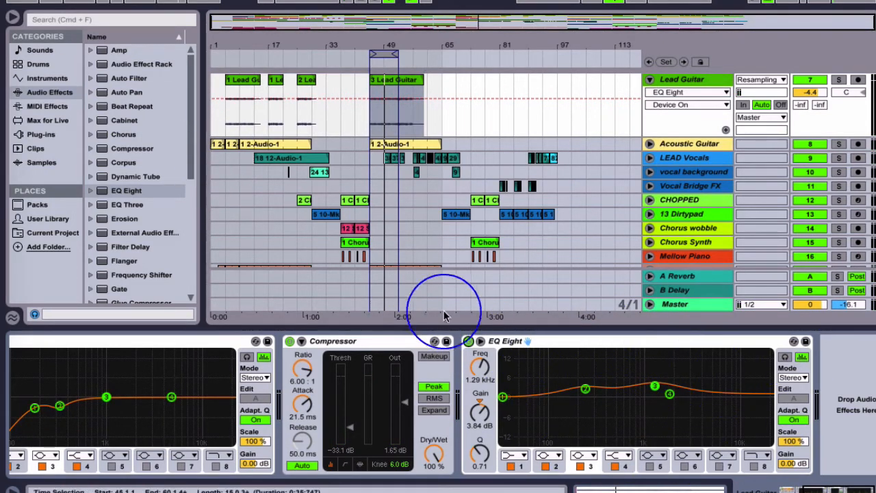
Insert a Simple Delay after the second EQ Eight at the end of the Lead Guitar chain.
scroll(270, 371, "left", 5)
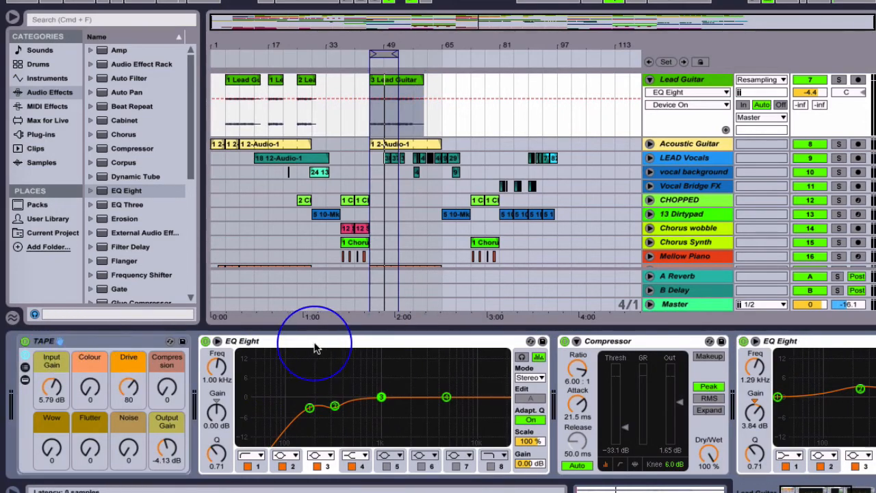
scroll(507, 364, "right", 5)
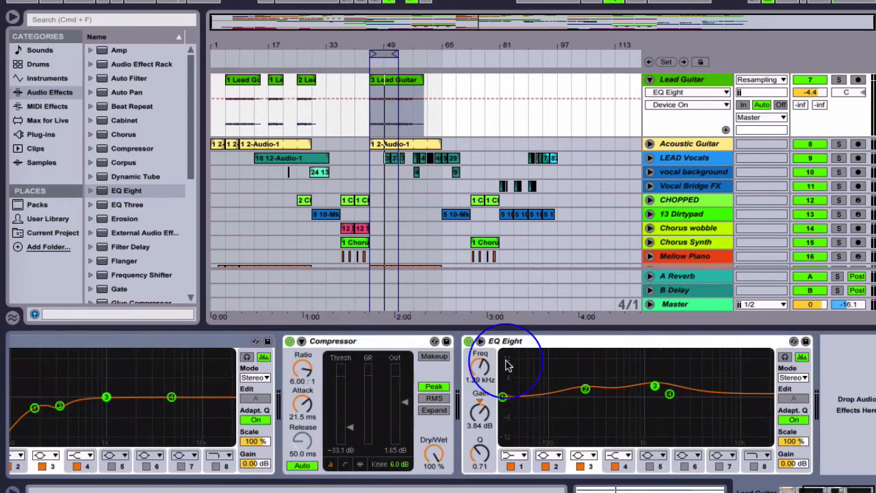
left_click(556, 345)
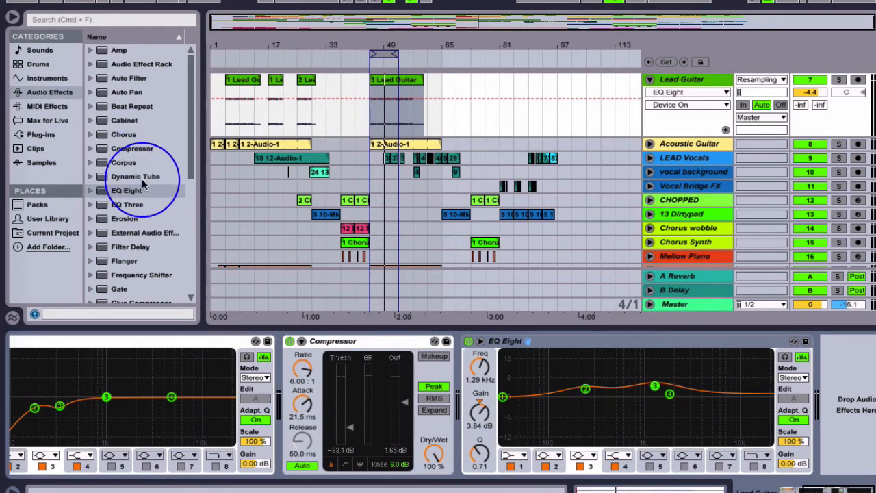
scroll(139, 260, "down", 3)
scroll(139, 260, "down", 2)
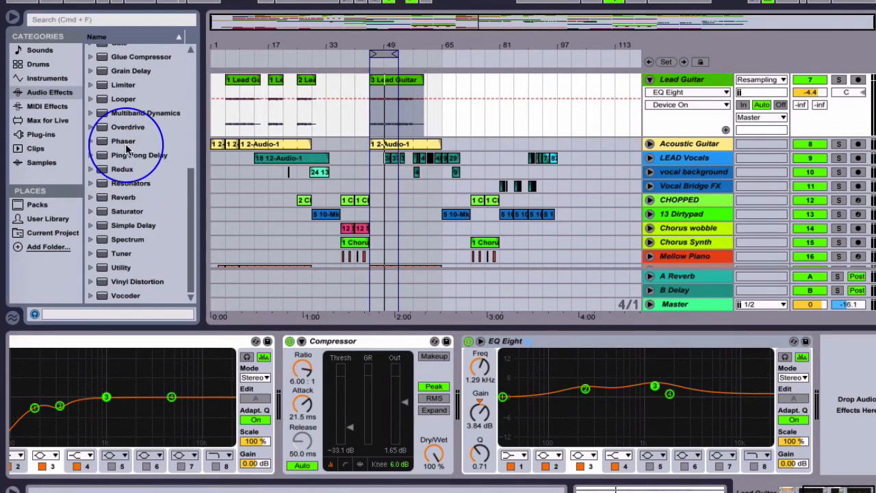
scroll(127, 150, "up", 5)
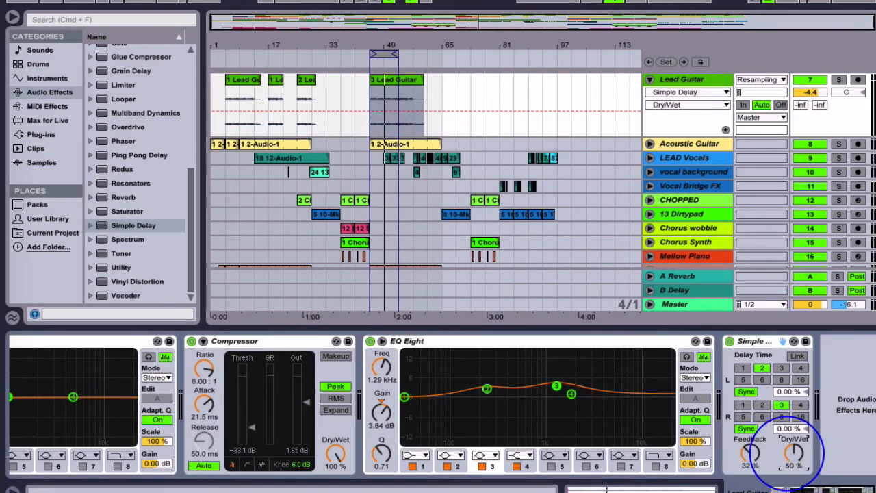
Set the Simple Delay's right delay time to 1, feedback to 19 % and Dry/Wet to 20 %, comparing it bypassed and active.
mouse_move(787, 452)
left_mouse_down()
mouse_move(788, 461)
mouse_move(744, 458)
mouse_move(792, 464)
left_mouse_up()
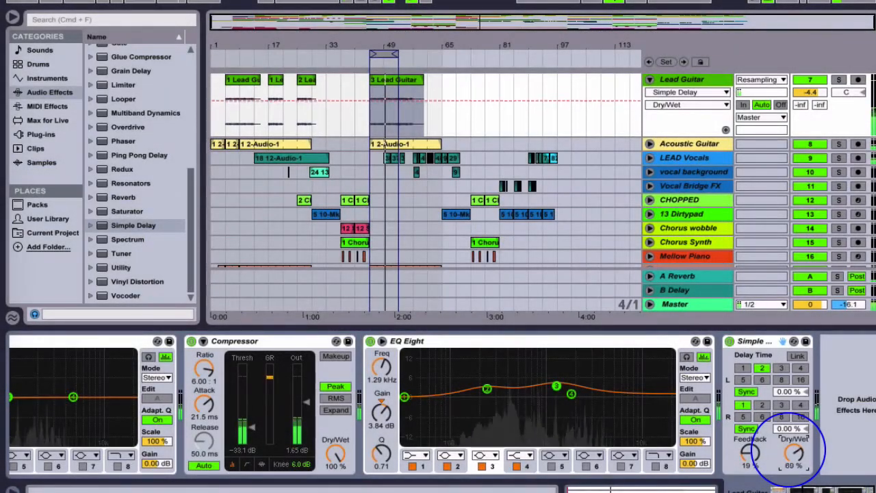
left_click_drag(788, 450, 788, 476)
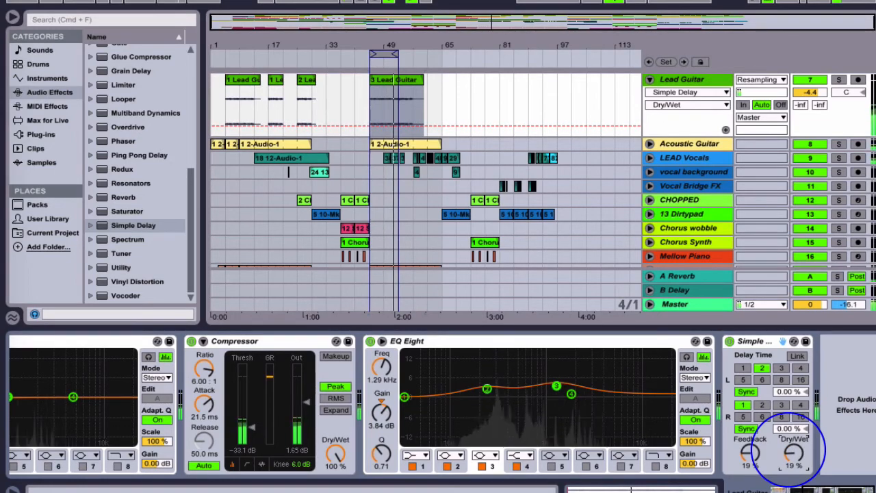
left_click(729, 341)
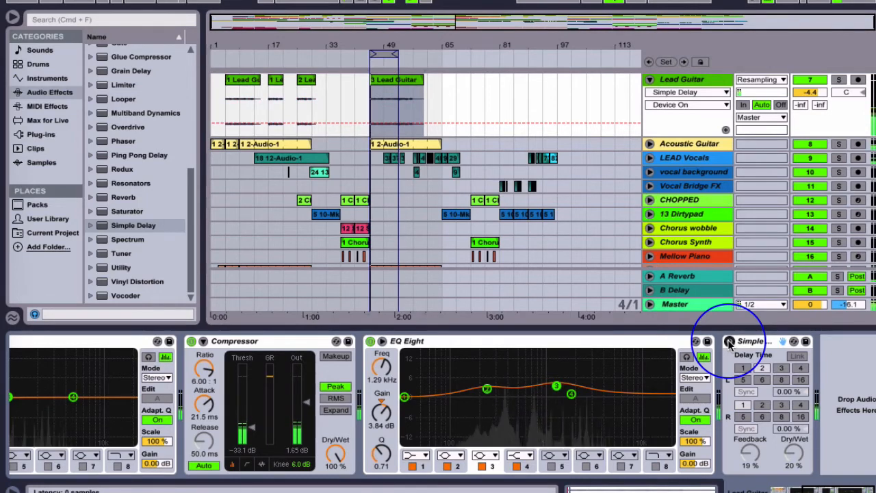
left_click(730, 341)
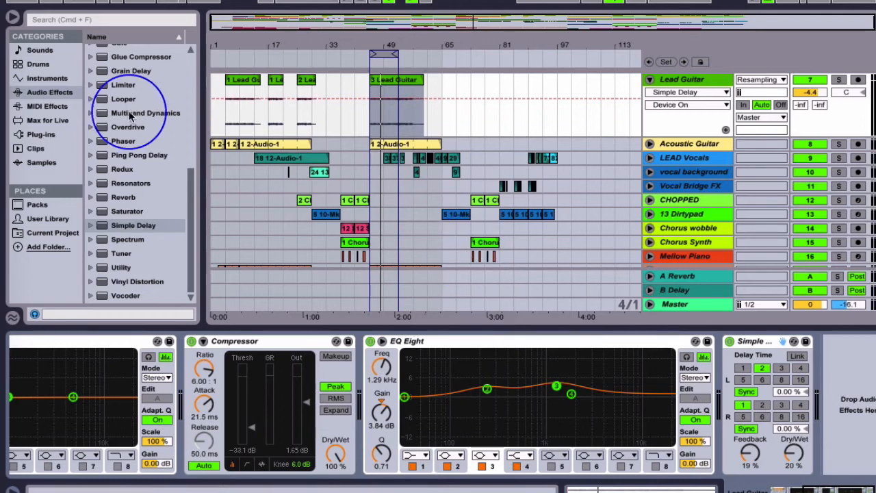
Add a Reverb after the Simple Delay and set its decay time to 2.11 s and Dry/Wet to 13 %.
double_click(123, 197)
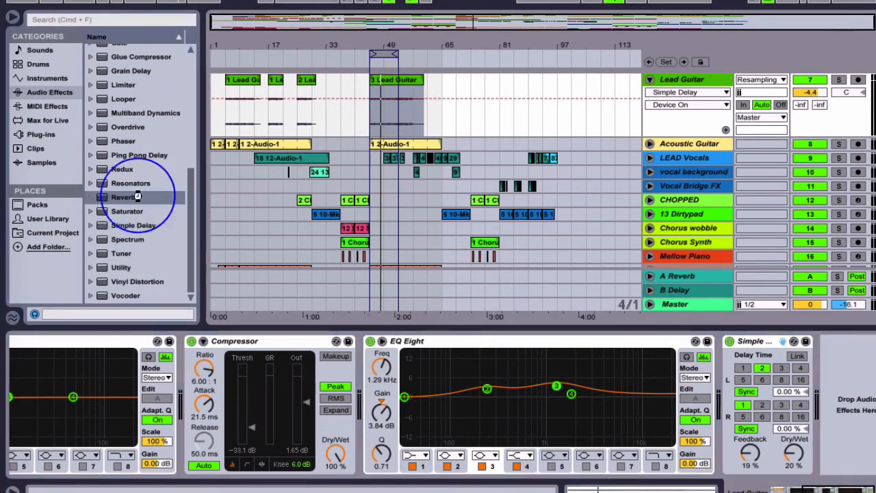
left_click_drag(797, 443, 796, 454)
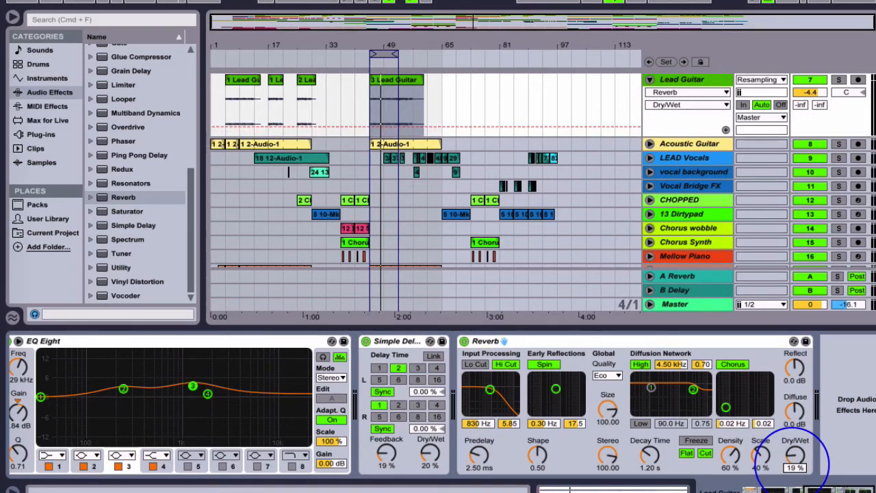
left_click(650, 455)
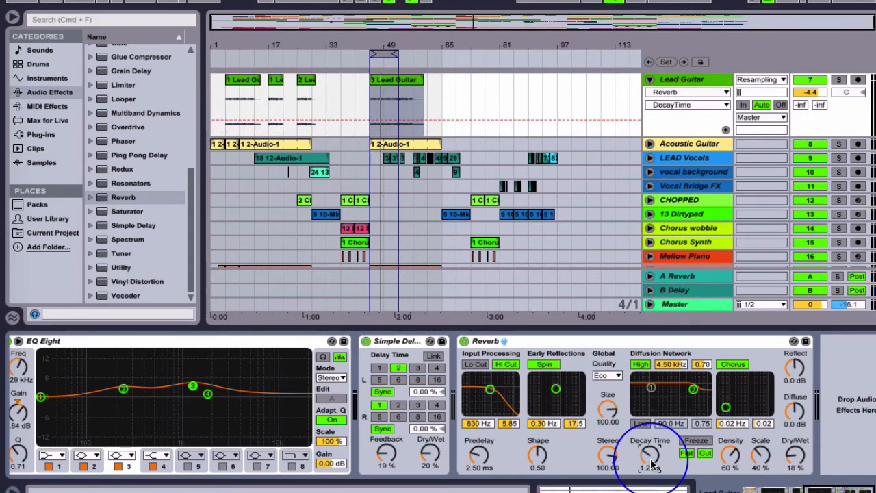
mouse_move(651, 465)
left_mouse_down()
mouse_move(651, 440)
mouse_move(649, 459)
left_mouse_up()
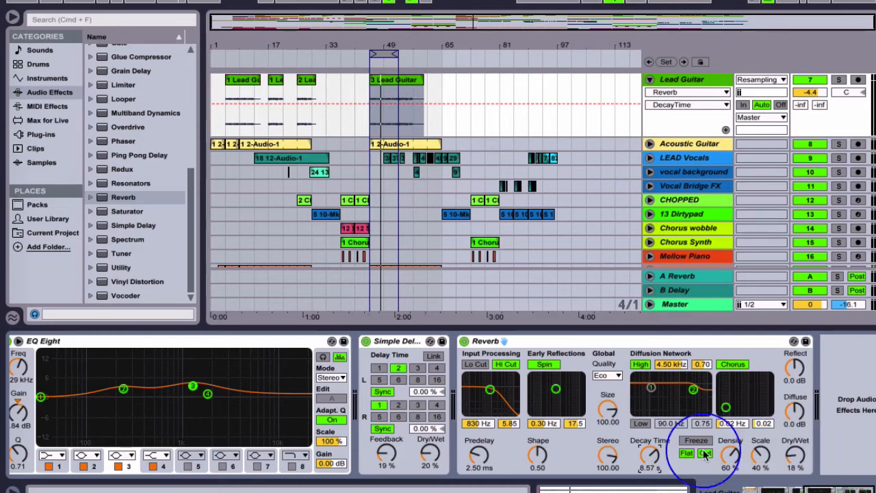
left_click_drag(657, 457, 656, 457)
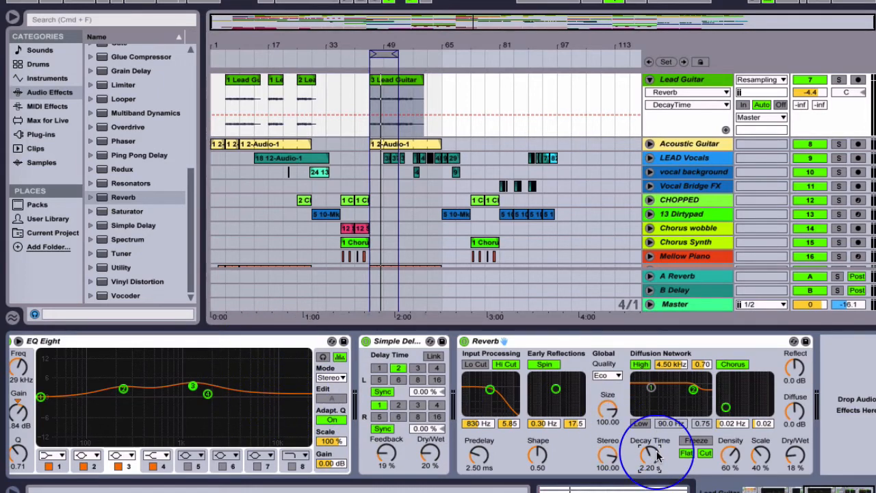
left_click_drag(655, 454, 647, 458)
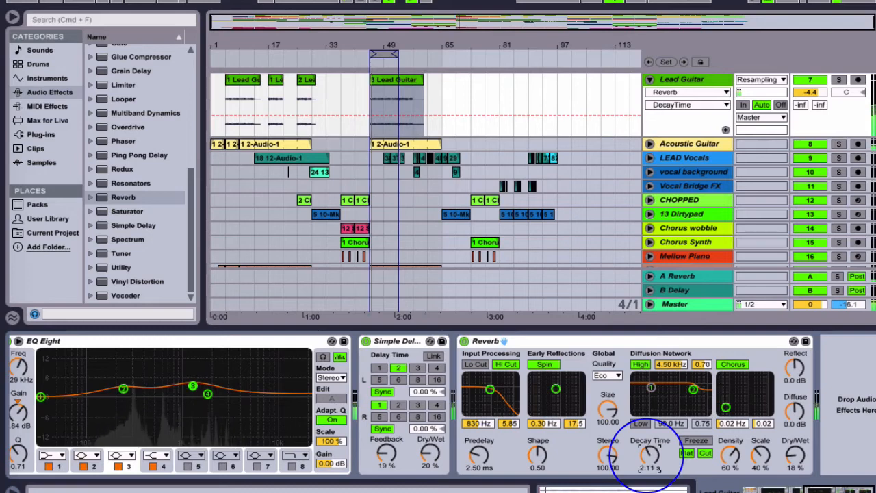
left_click_drag(796, 459, 796, 463)
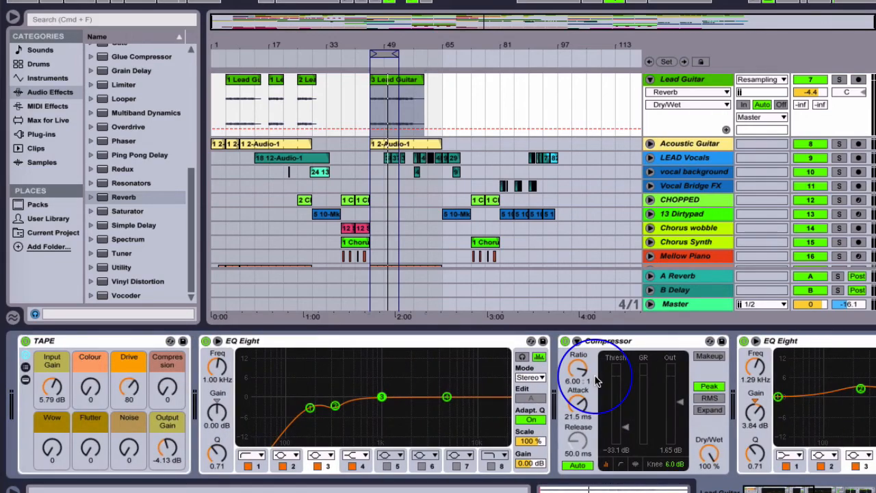
Look over the track list and the Drum Loops device, and examine the Lead Guitar chain from TAPE through to Reverb.
scroll(596, 215, "up", 3)
left_click(676, 80)
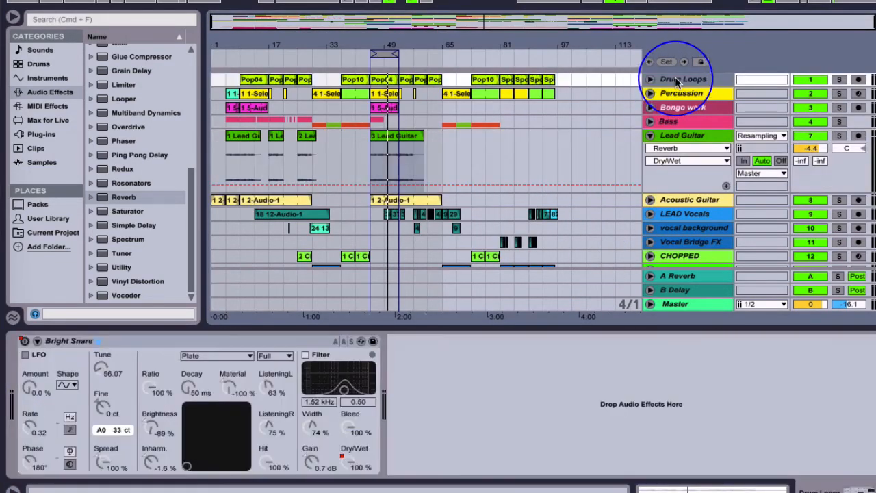
scroll(674, 113, "down", 3)
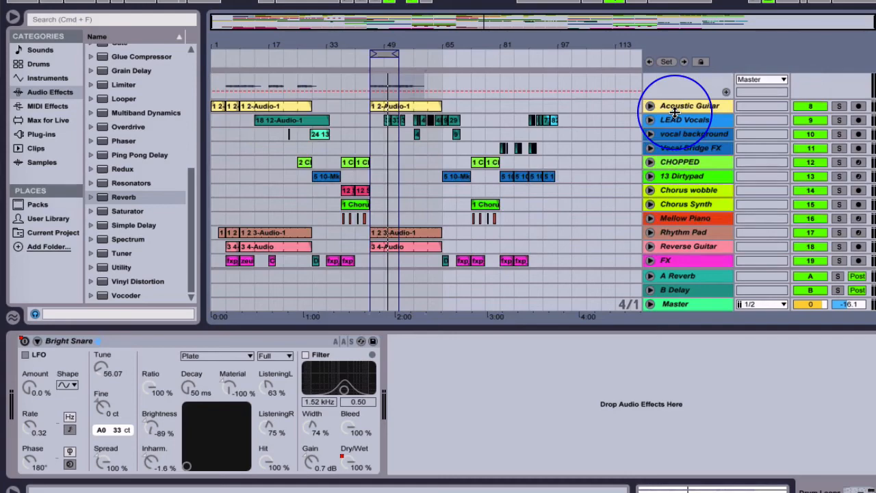
scroll(674, 113, "up", 3)
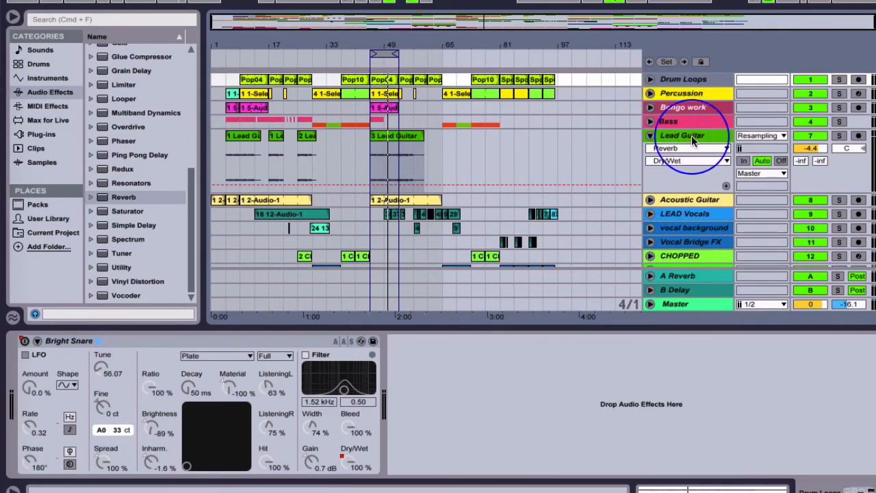
left_click(681, 135)
scroll(617, 426, "left", 10)
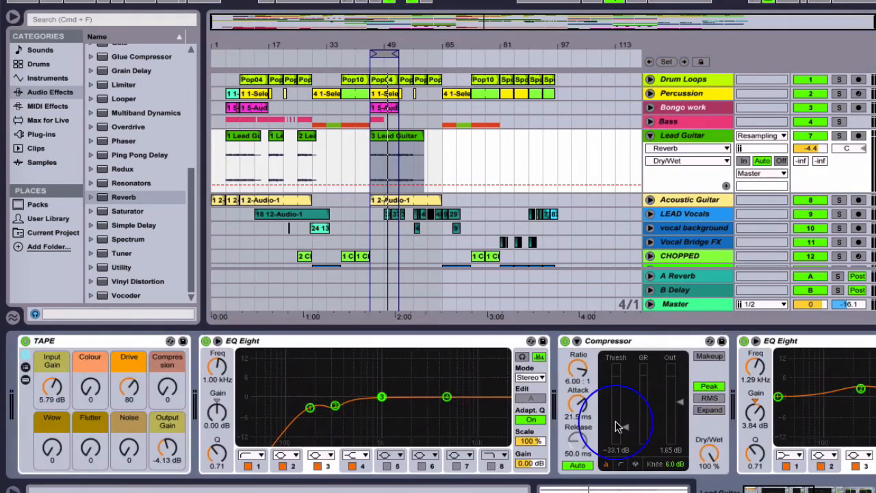
scroll(617, 417, "right", 6)
scroll(616, 420, "left", 6)
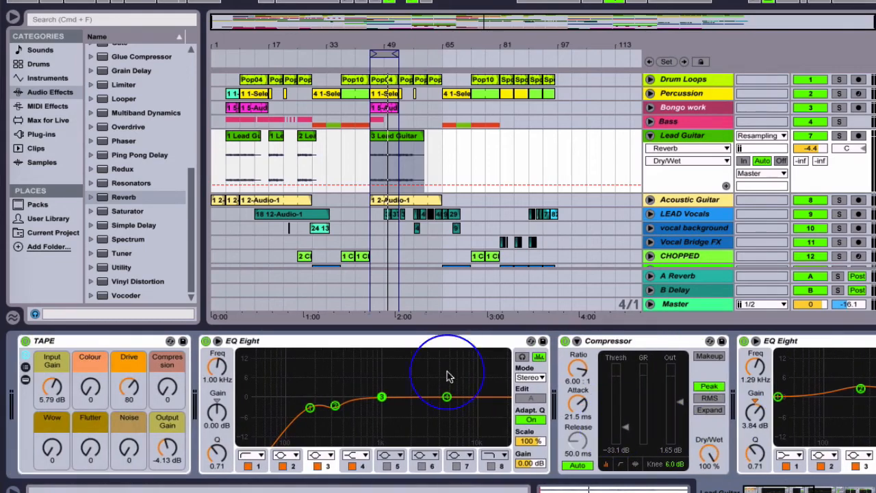
scroll(247, 398, "right", 8)
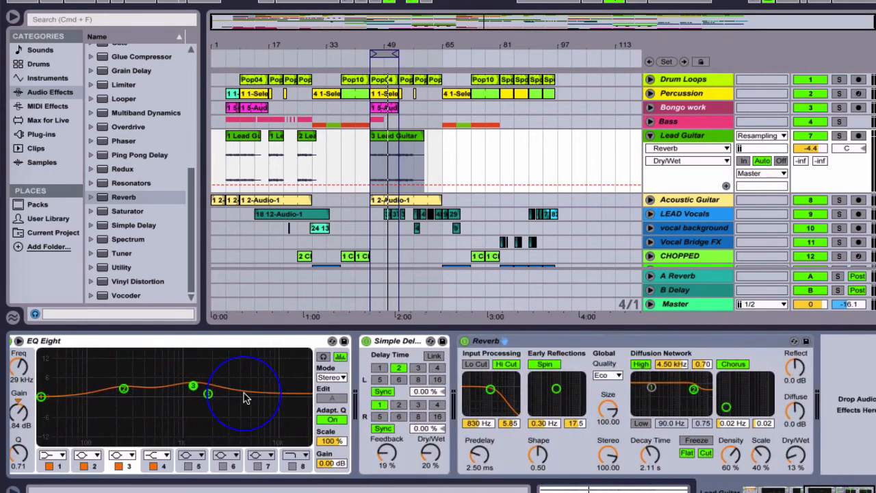
scroll(518, 394, "left", 8)
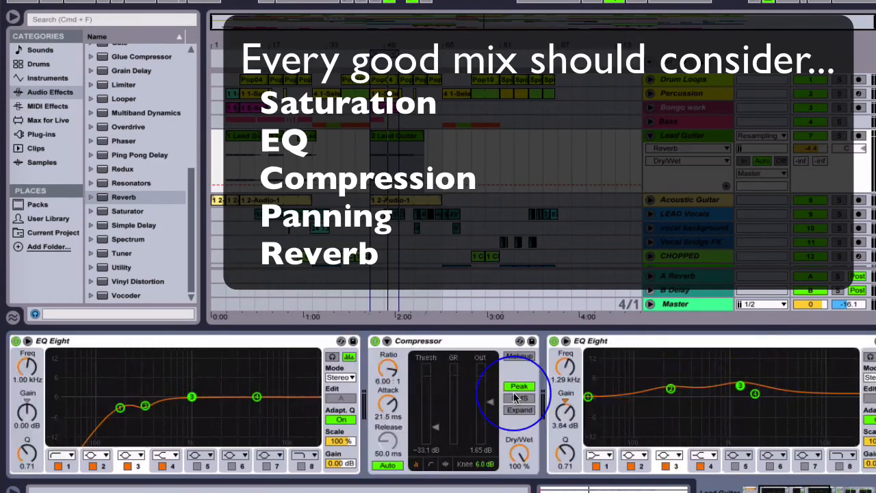
Step through the devices of the Drum Loops, Percussion, Bongo work and Bass tracks, ending on the Lead Guitar chain.
left_click(691, 81)
left_click(685, 94)
left_click(672, 110)
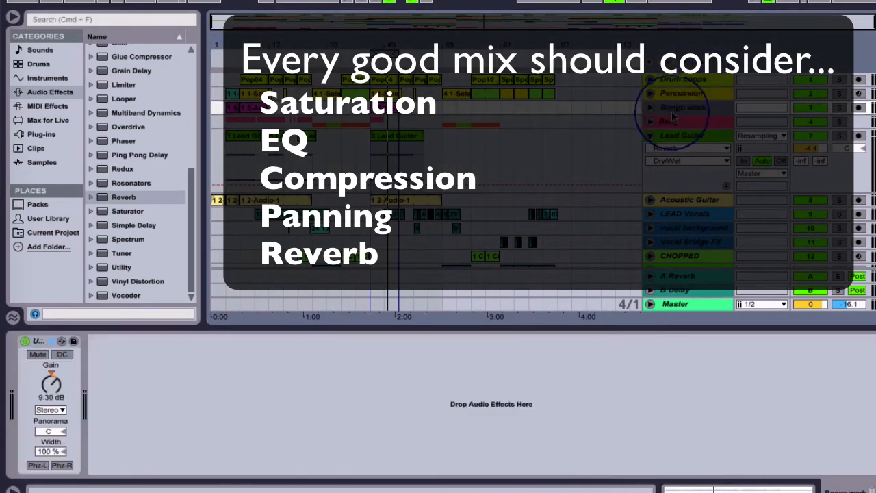
left_click(672, 123)
left_click(672, 137)
scroll(602, 401, "left", 8)
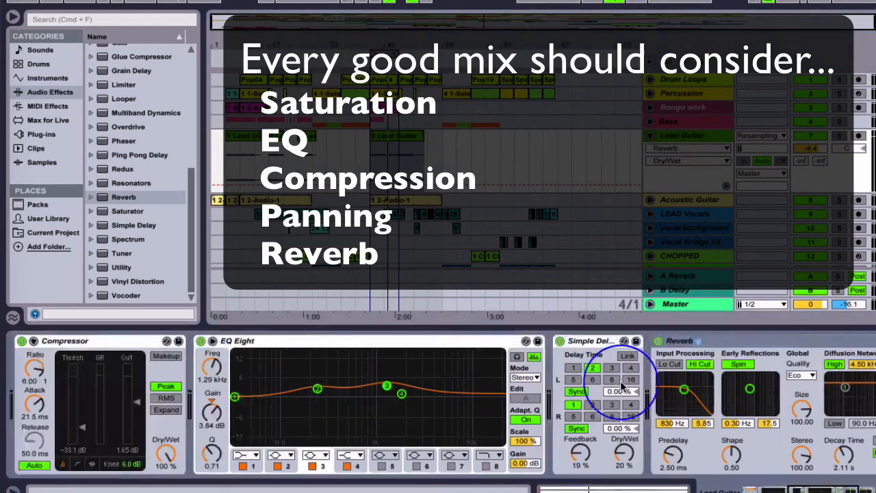
Review each Lead Guitar device in order: TAPE, first EQ Eight, Compressor, second EQ Eight, Simple Delay and the Reverb's Dry/Wet.
left_click(89, 338)
left_click(247, 344)
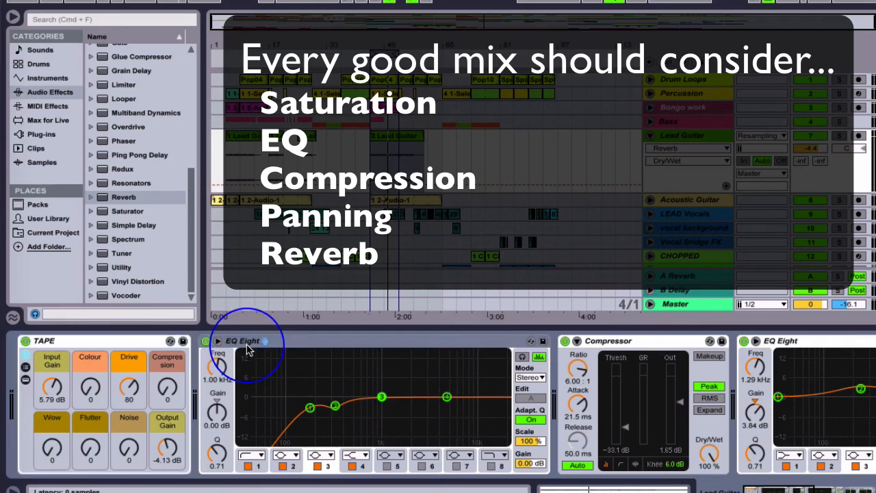
left_click(623, 340)
scroll(614, 385, "right", 6)
left_click(507, 350)
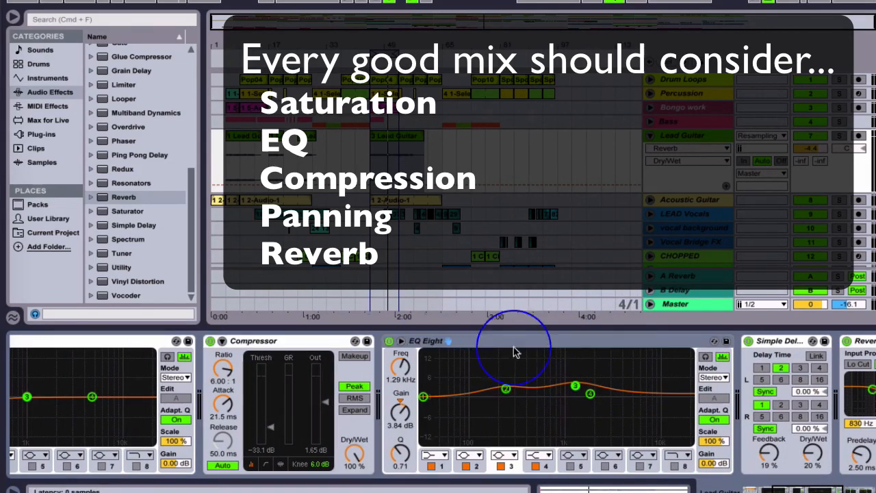
scroll(609, 390, "right", 5)
left_click(419, 344)
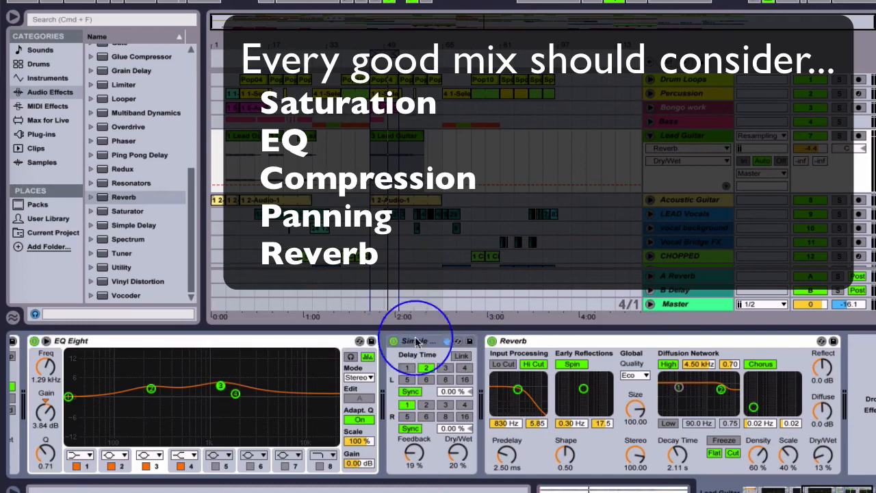
left_click(602, 338)
scroll(727, 416, "right", 2)
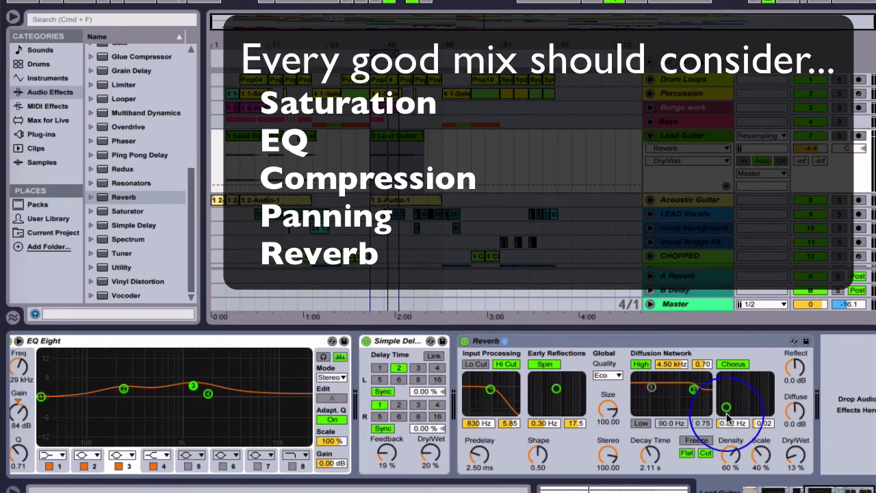
left_click(791, 458)
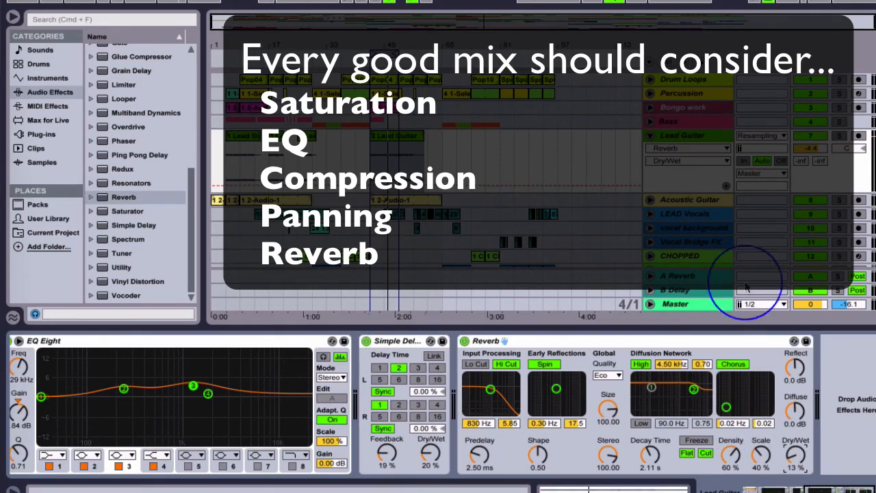
Remove the Reverb from the Lead Guitar chain and show the Reverb device on the A Reverb return track.
left_click(641, 336)
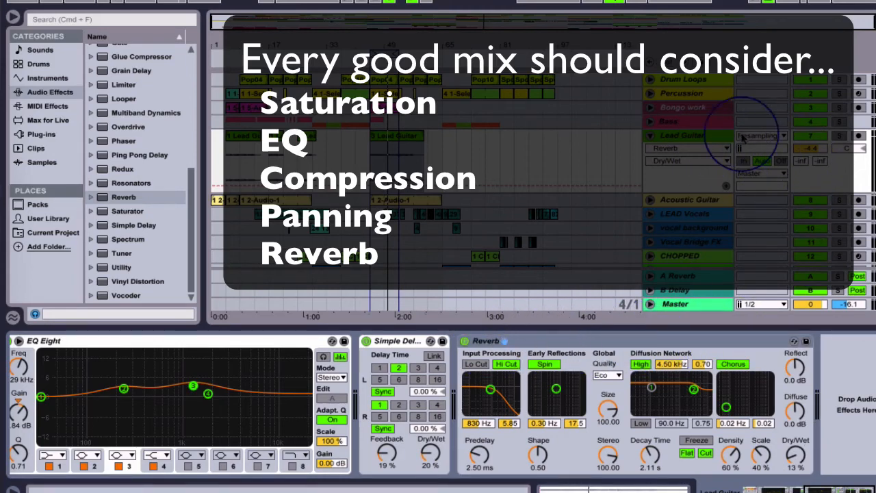
left_click_drag(554, 347, 709, 226)
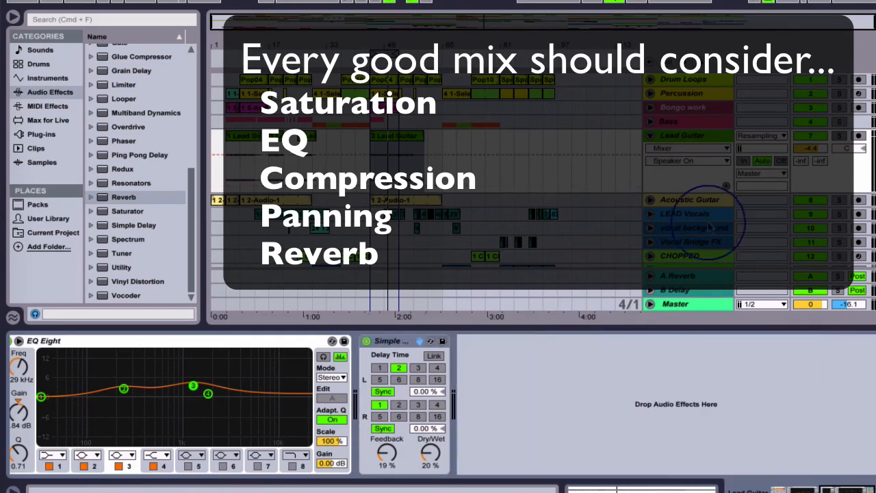
left_click(671, 276)
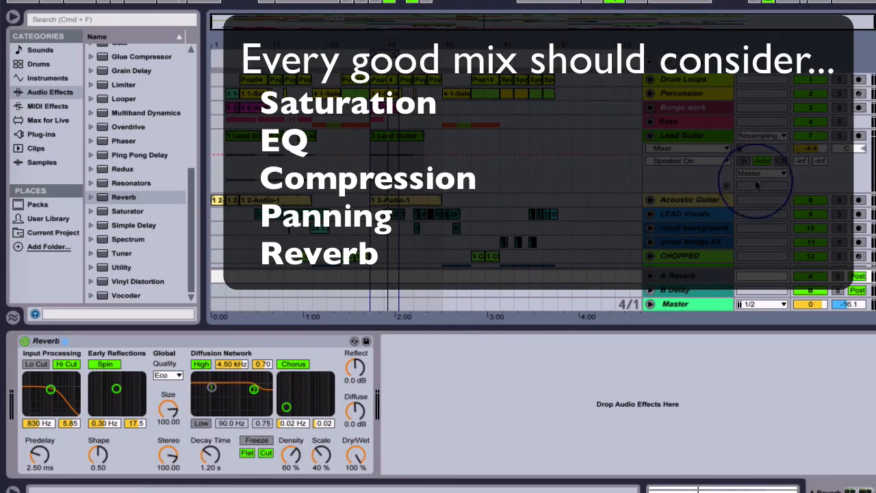